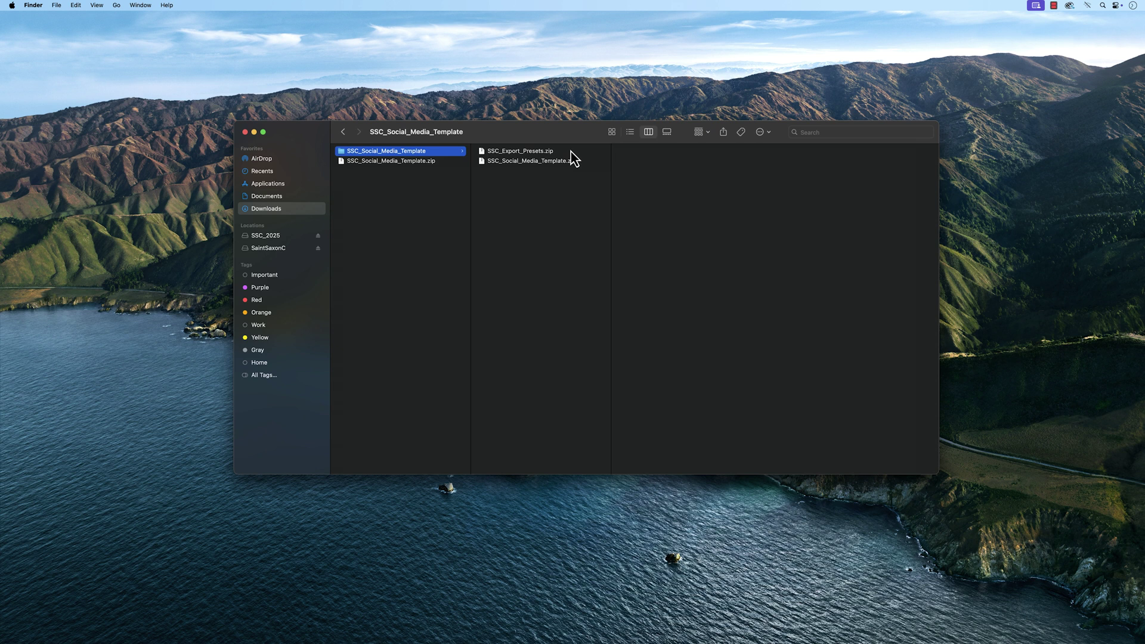
Step: Extract both zip archives with Archive Utility to get SSC_Export_Presets and SSC_Social_Media_Template
{"action": "left_click_drag", "start_coordinate": [560, 182], "coordinate": [534, 155]}
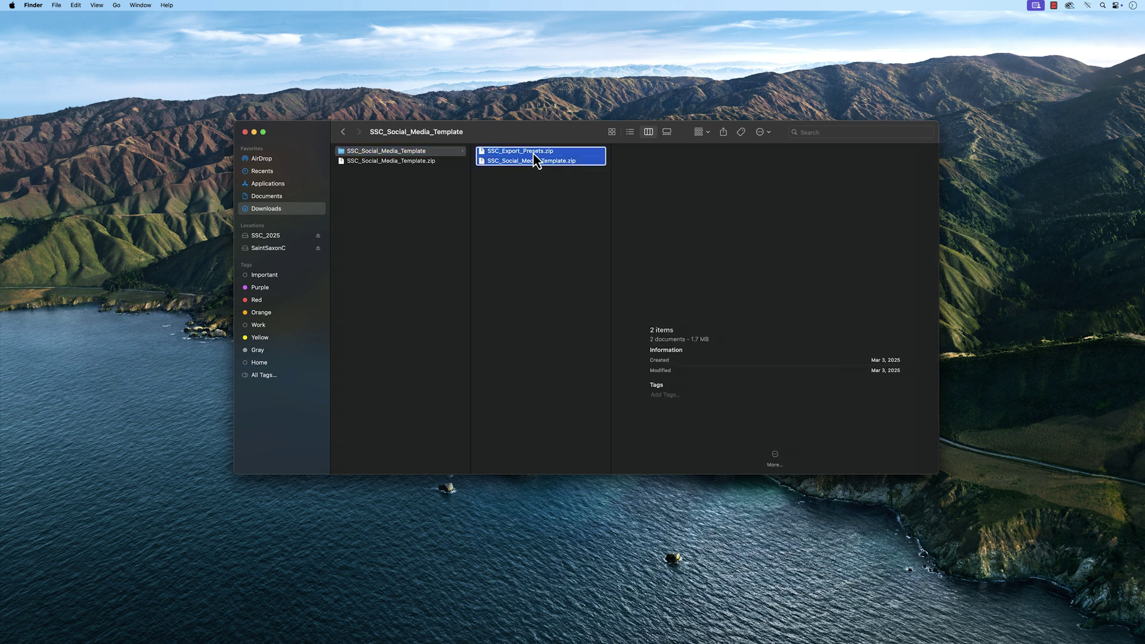
{"action": "right_click", "coordinate": [535, 160]}
{"action": "mouse_move", "coordinate": [602, 177]}
{"action": "left_click", "coordinate": [699, 178]}
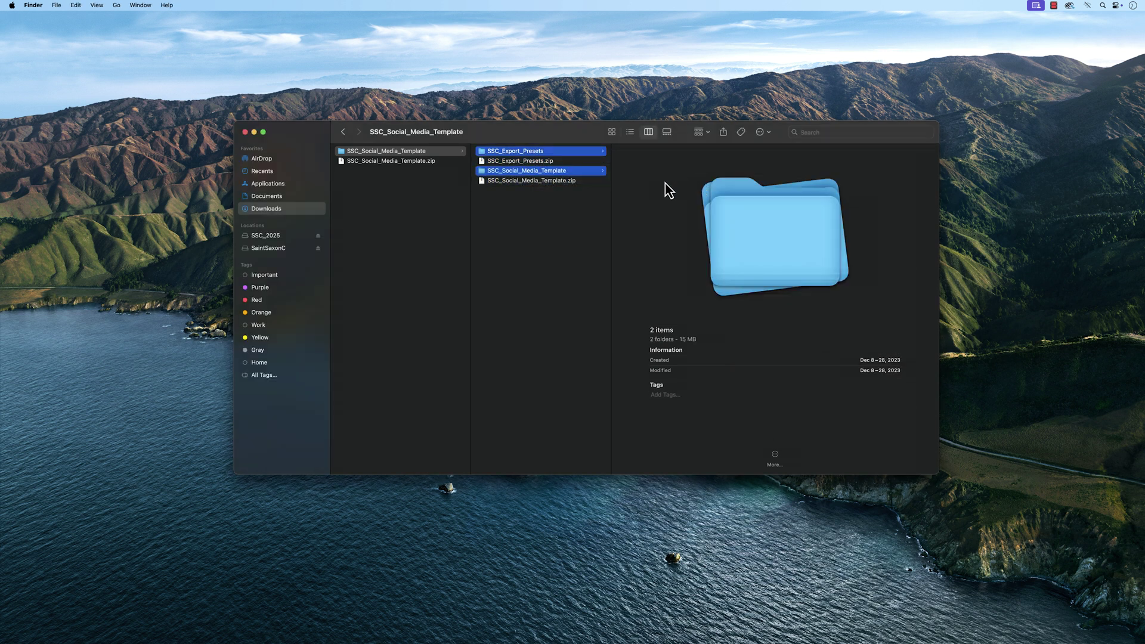
Step: Browse SSC_Social_Media_Template's 1_Project, 1_Premiere Pro, 2_Footage, 3_Graphics, 4_Audio and 5_Exports folders
{"action": "left_click", "coordinate": [548, 213]}
{"action": "left_click", "coordinate": [585, 173]}
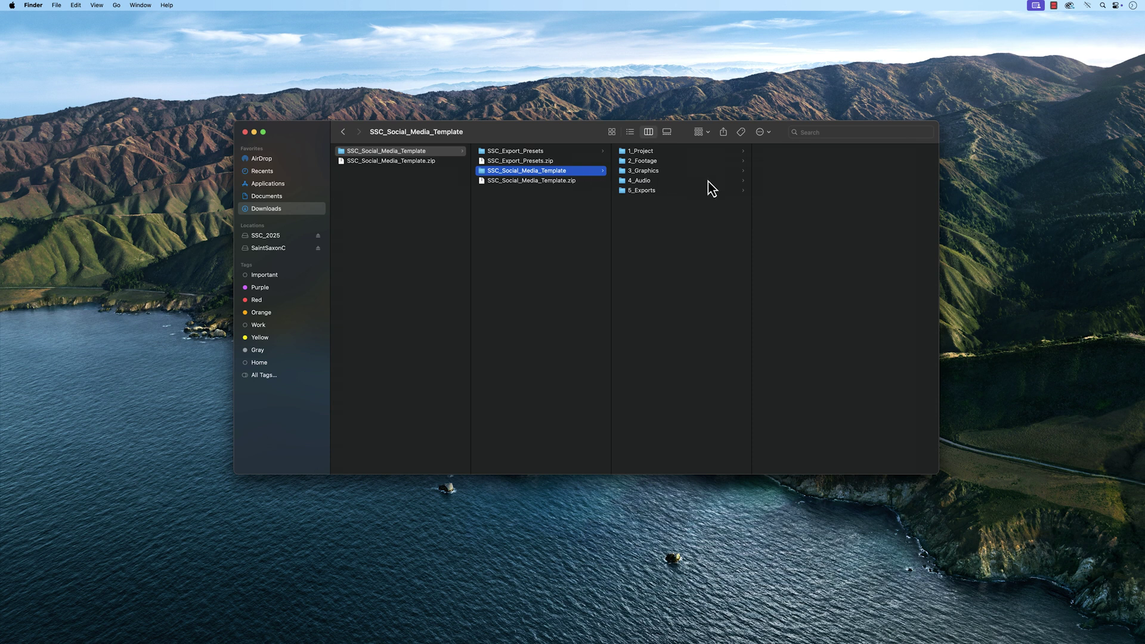
{"action": "left_click", "coordinate": [709, 152]}
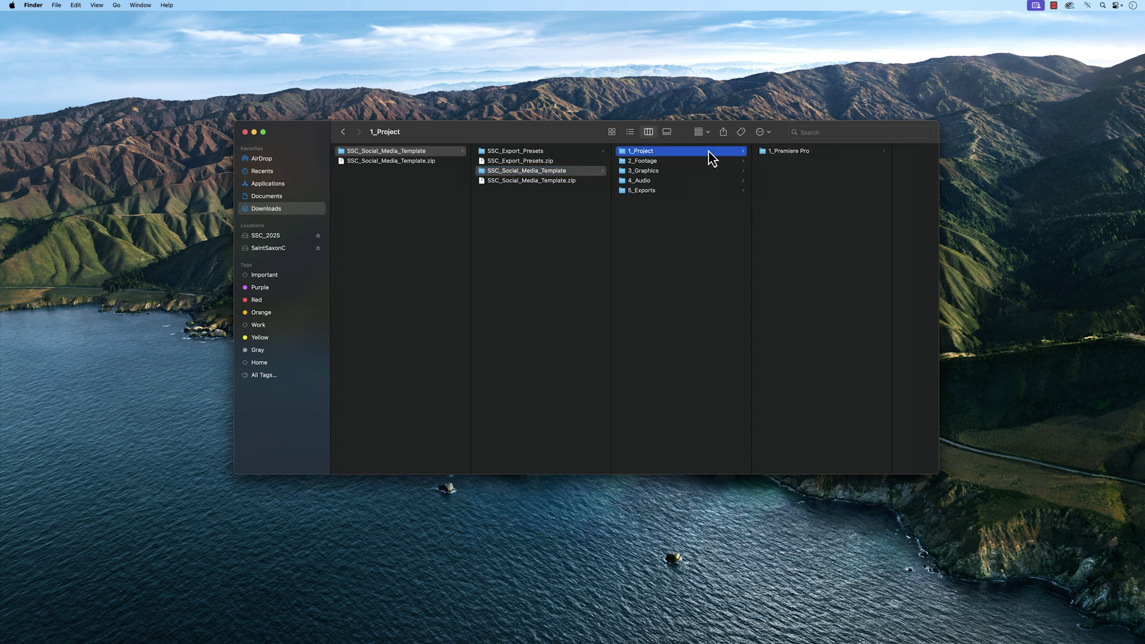
{"action": "left_click", "coordinate": [792, 151]}
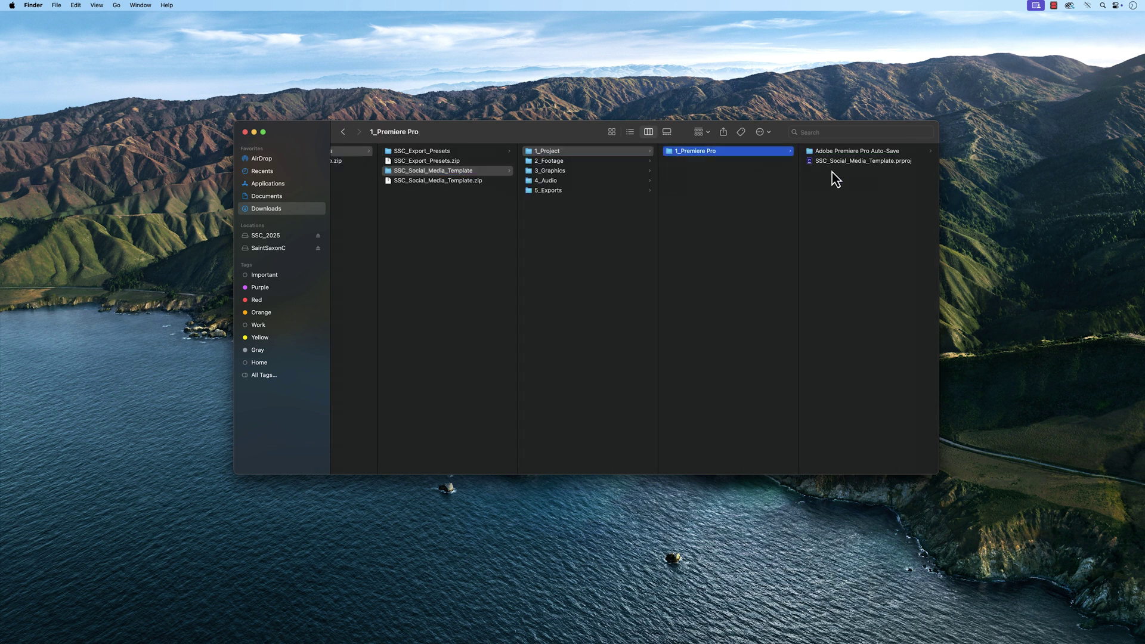
{"action": "left_click", "coordinate": [570, 162]}
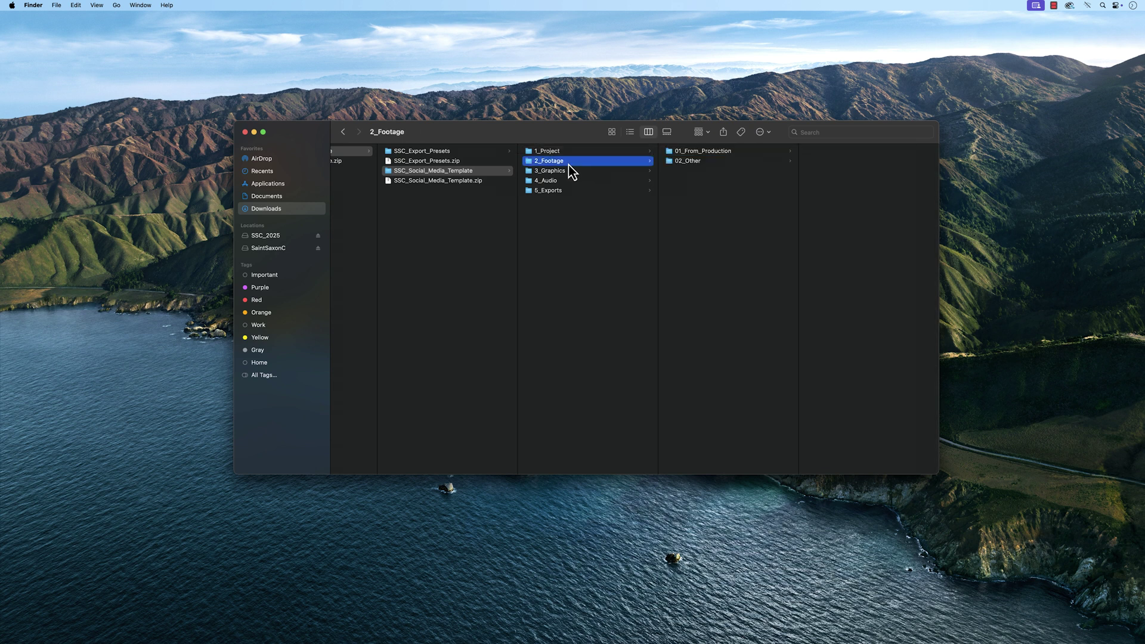
{"action": "left_click", "coordinate": [601, 172]}
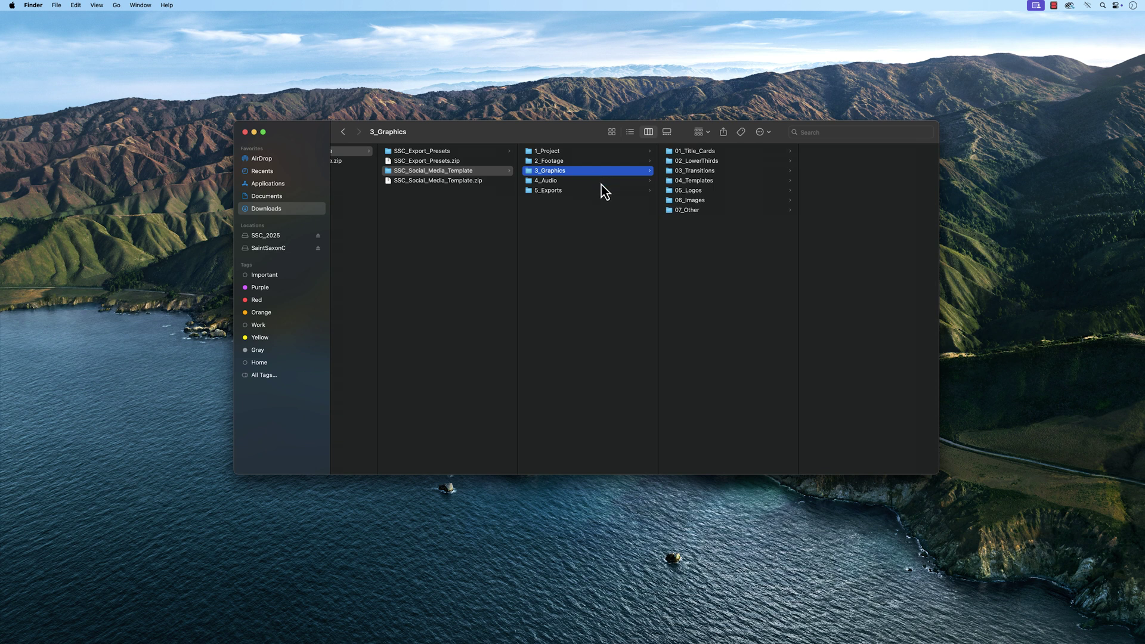
{"action": "left_click", "coordinate": [602, 183]}
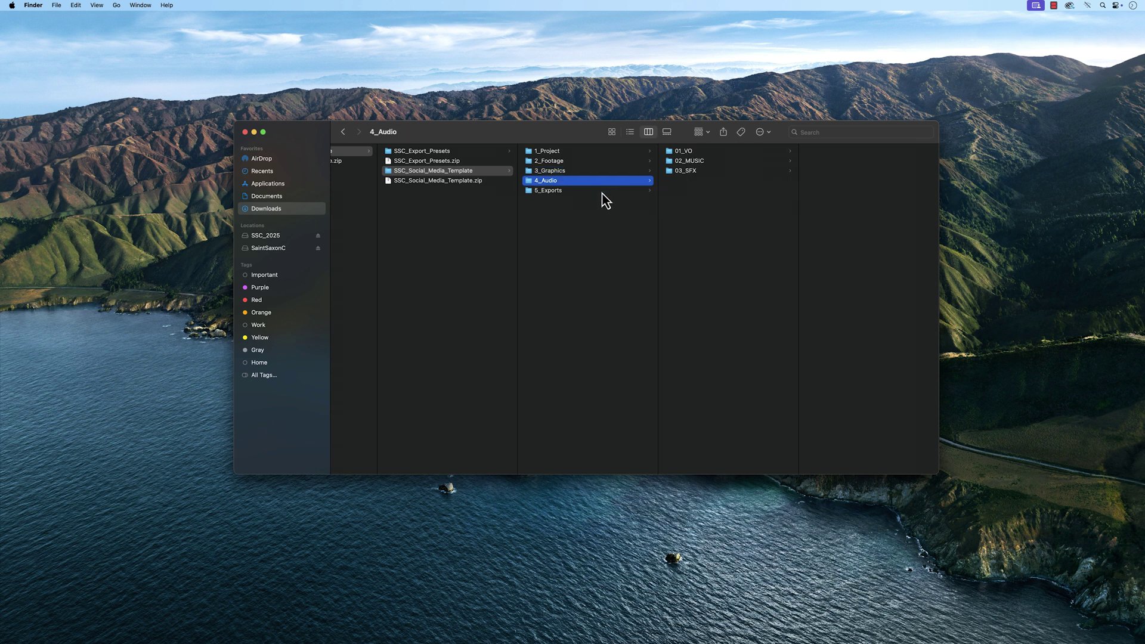
{"action": "left_click", "coordinate": [603, 192]}
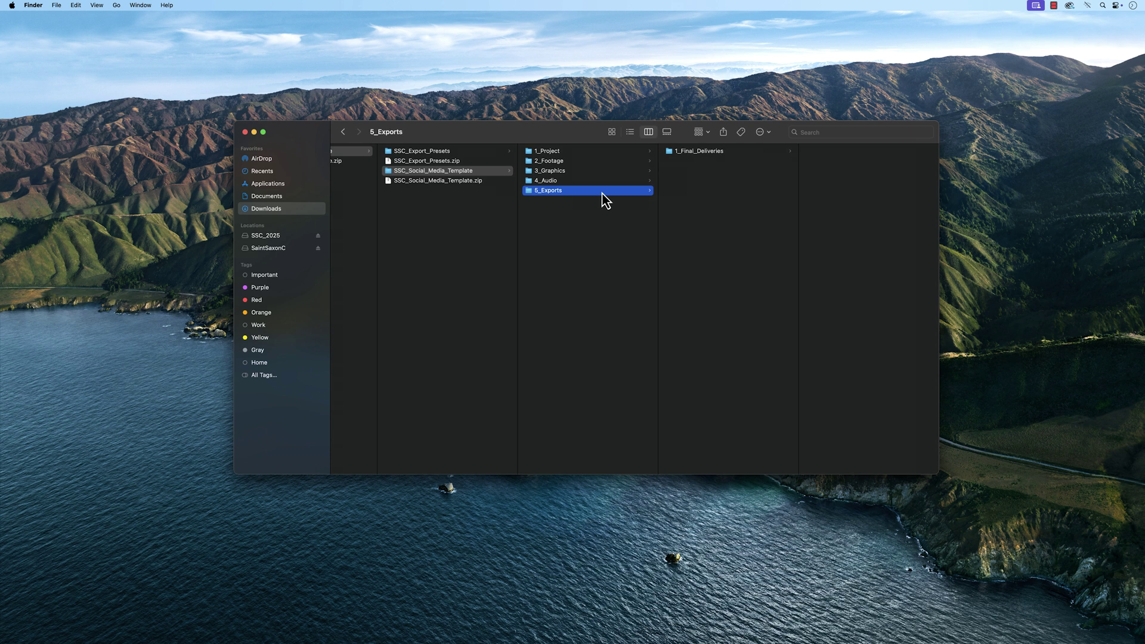
Step: Open SSC_Social_Media_Template.prproj from 1_Premiere Pro with Adobe Premiere Pro 2025
{"action": "left_click", "coordinate": [638, 153]}
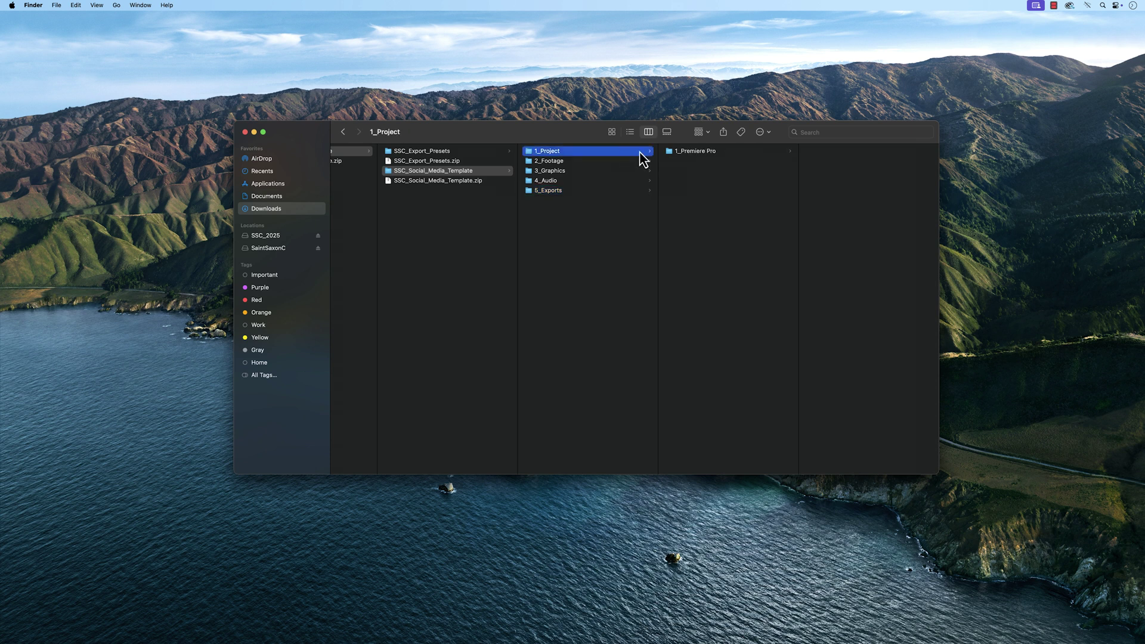
{"action": "left_click", "coordinate": [708, 154]}
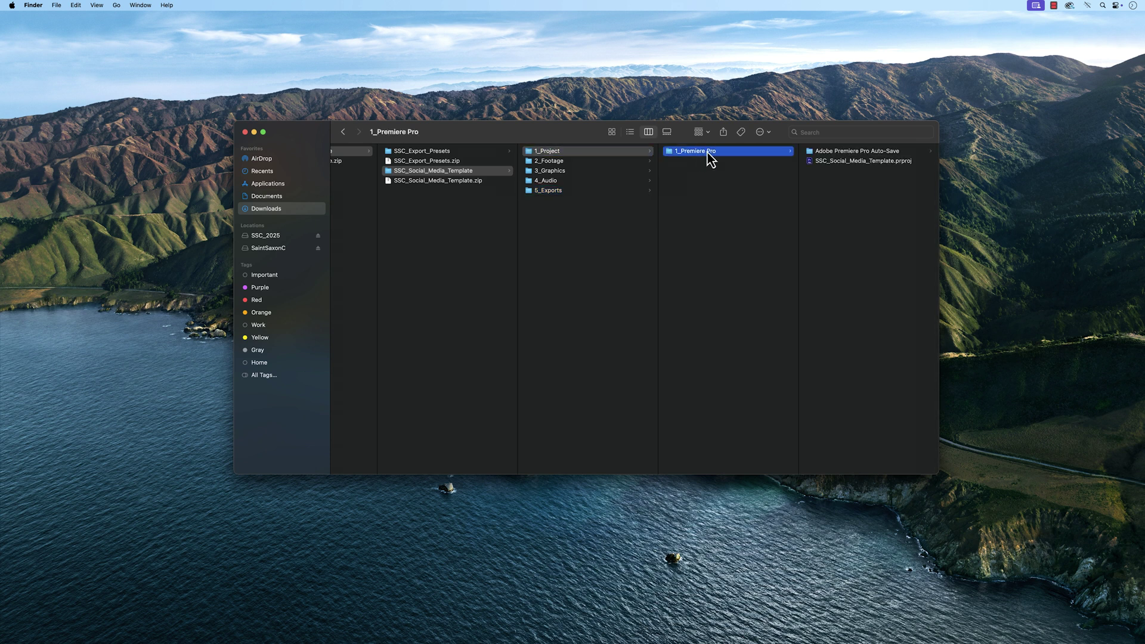
{"action": "left_click", "coordinate": [901, 161]}
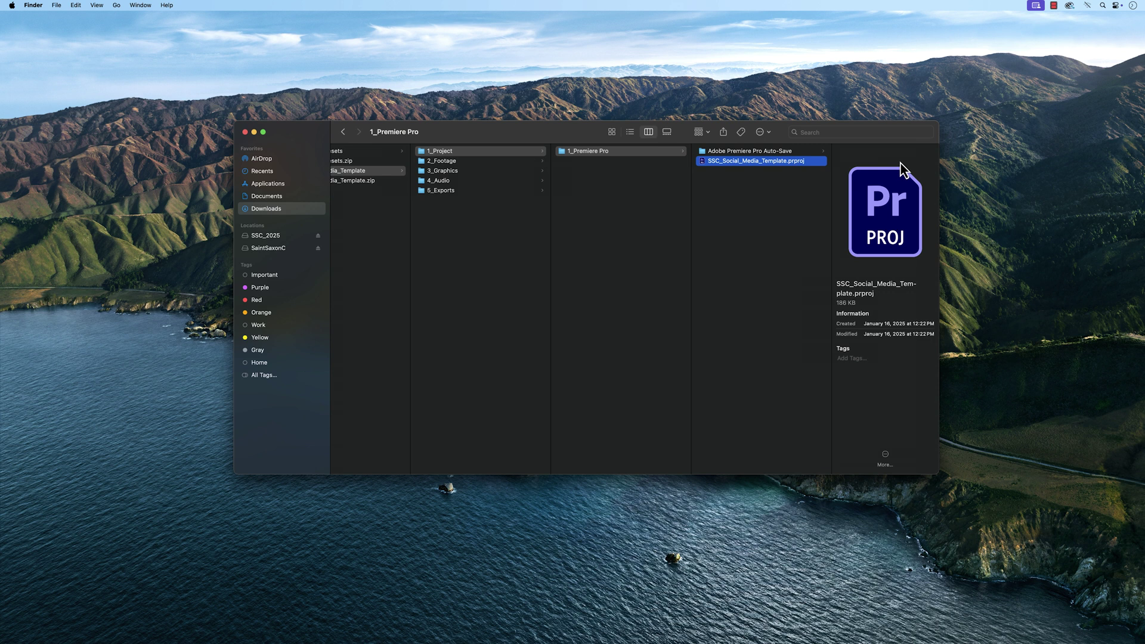
{"action": "right_click", "coordinate": [763, 161]}
{"action": "mouse_move", "coordinate": [905, 177]}
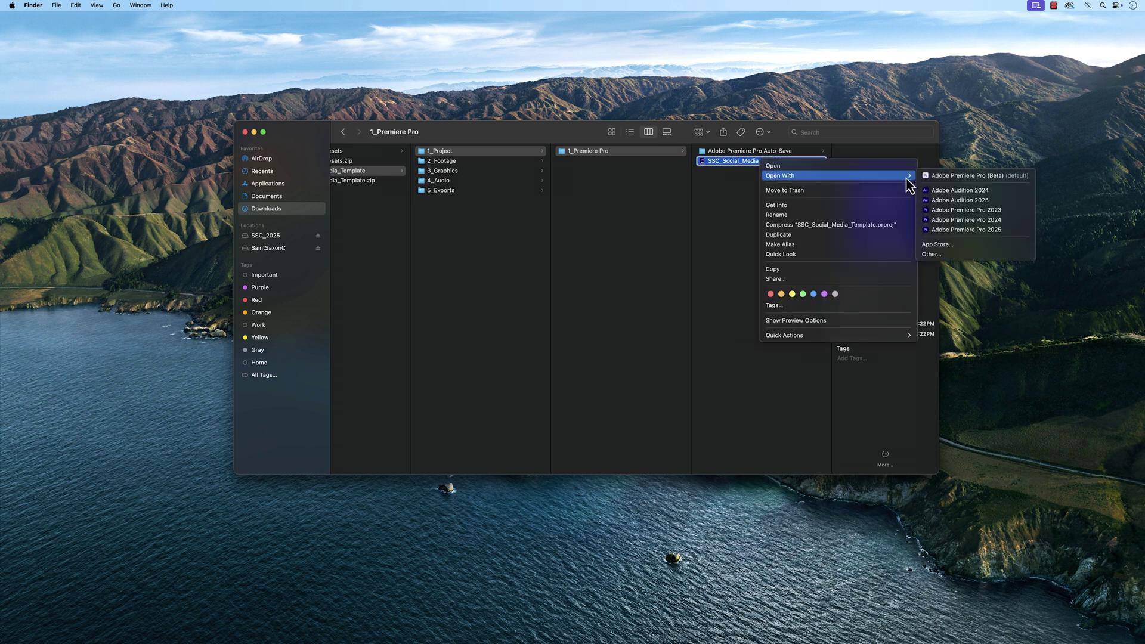
{"action": "left_click", "coordinate": [1012, 231]}
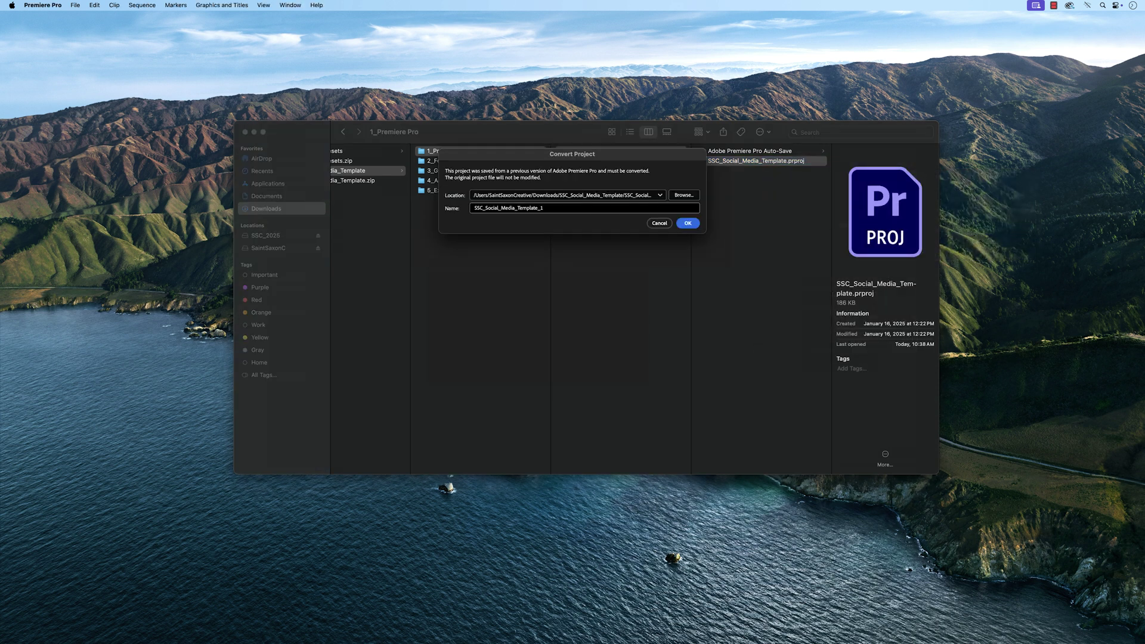
Step: Set the converted project's location to SSC_Social_Media_Template > 1_Project > 1_Premiere Pro
{"action": "left_click", "coordinate": [686, 198]}
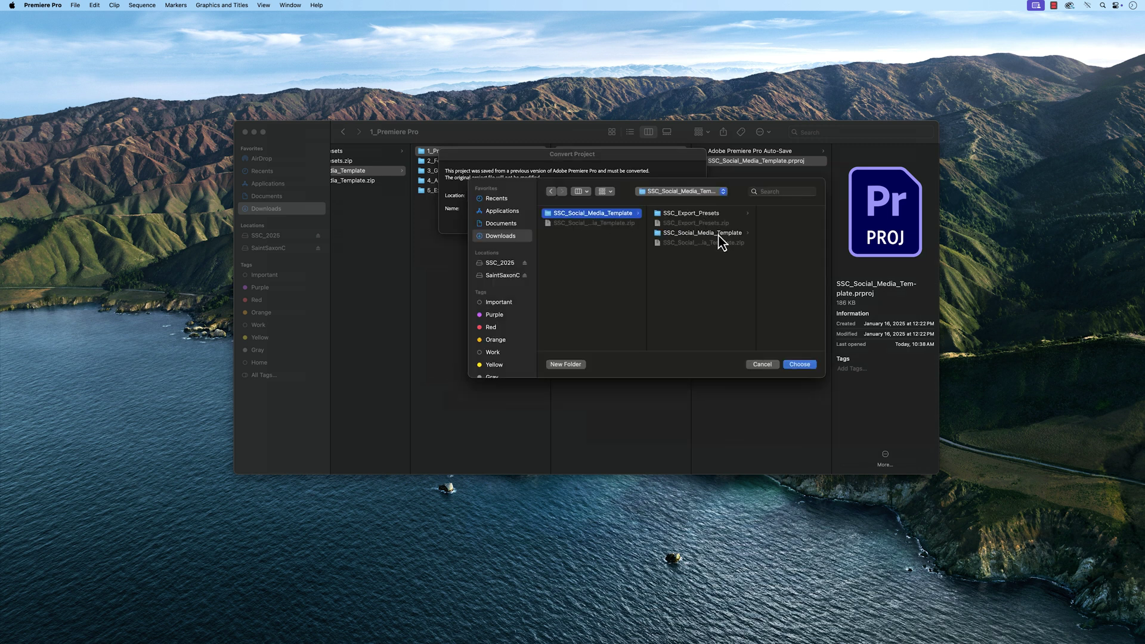
{"action": "left_click", "coordinate": [704, 233]}
{"action": "left_click", "coordinate": [760, 215]}
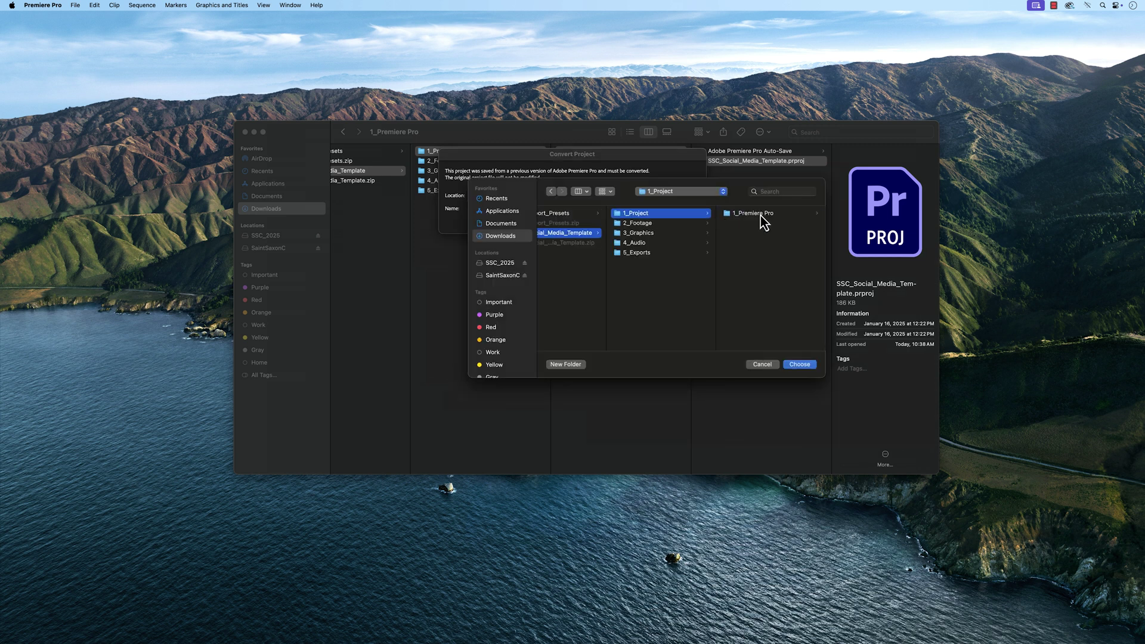
{"action": "left_click", "coordinate": [761, 215]}
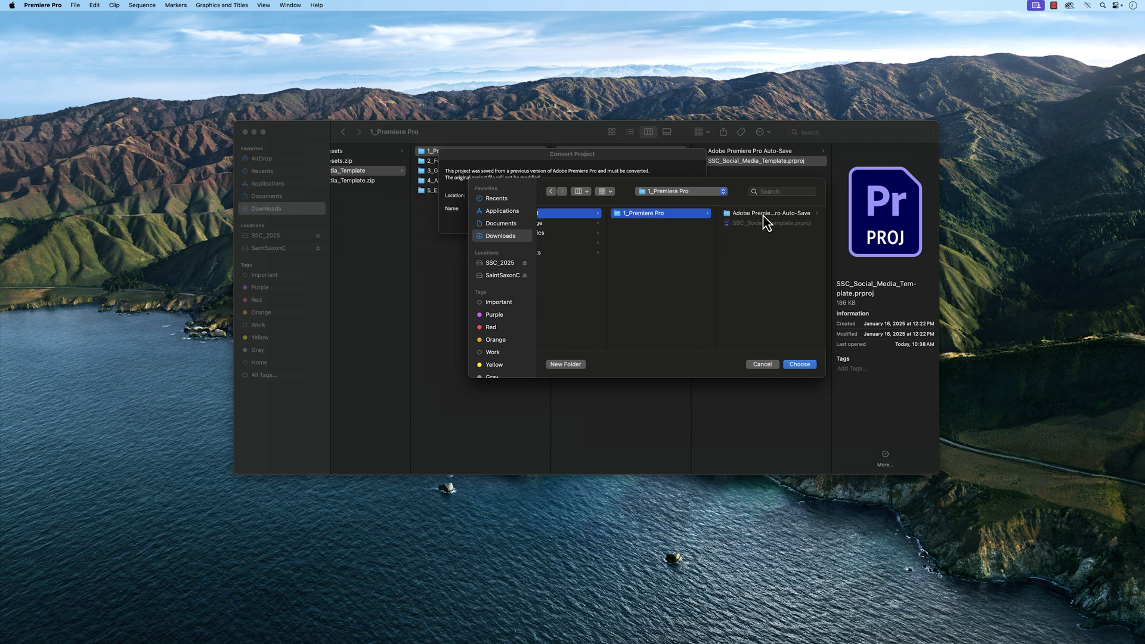
{"action": "left_click", "coordinate": [810, 366]}
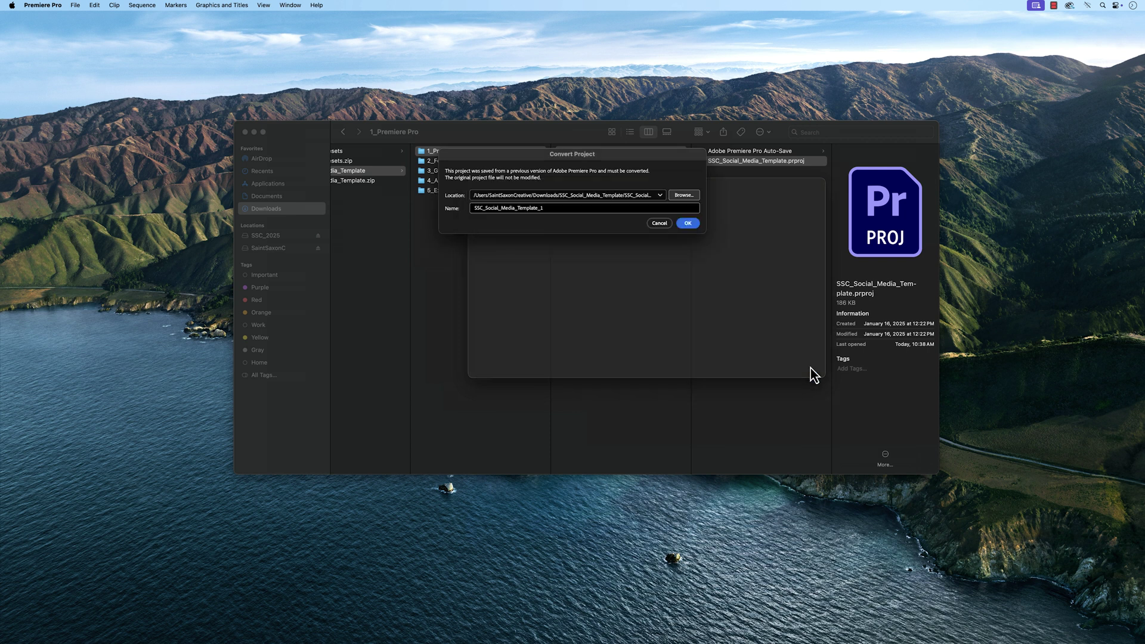
Step: Name the converted project SSC_Social_Media_Template_2025 and confirm the conversion
{"action": "left_click", "coordinate": [551, 210]}
{"action": "key", "text": "BackSpace"}
{"action": "type", "text": "2025"}
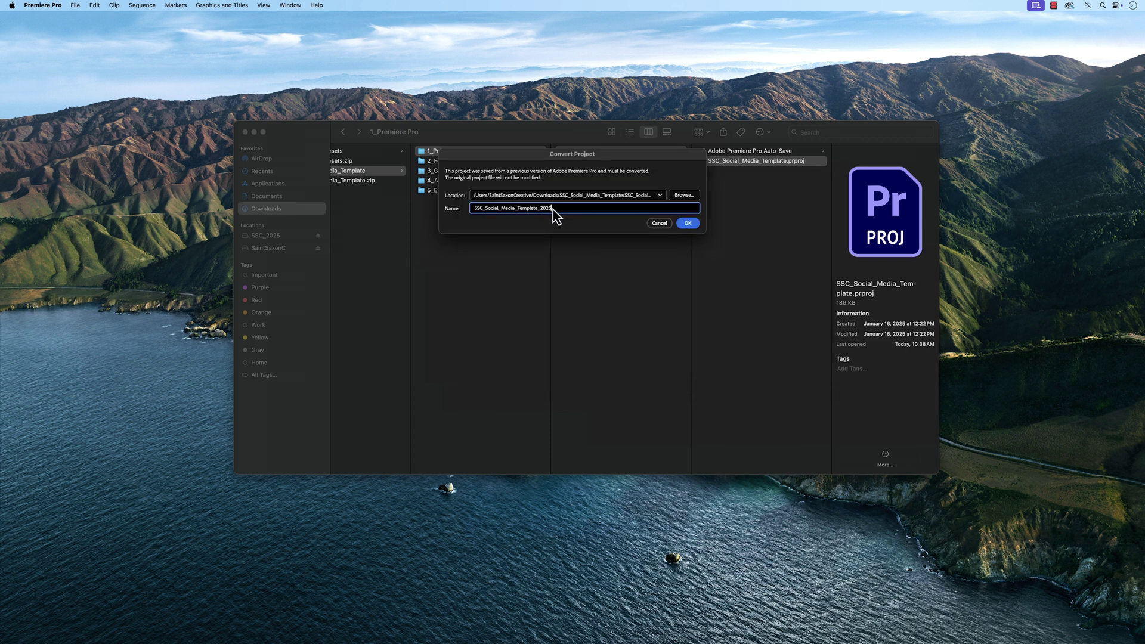
{"action": "left_click", "coordinate": [689, 224]}
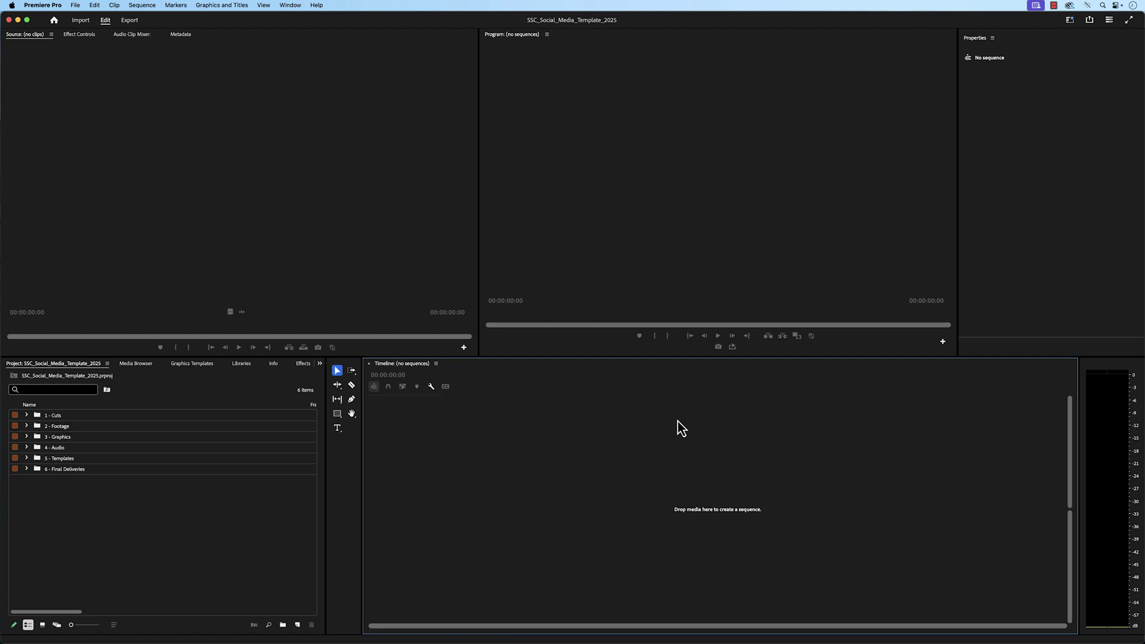
Step: Apply Window > Workspaces > Reset to Saved Layout
{"action": "left_click", "coordinate": [291, 6]}
{"action": "mouse_move", "coordinate": [342, 19]}
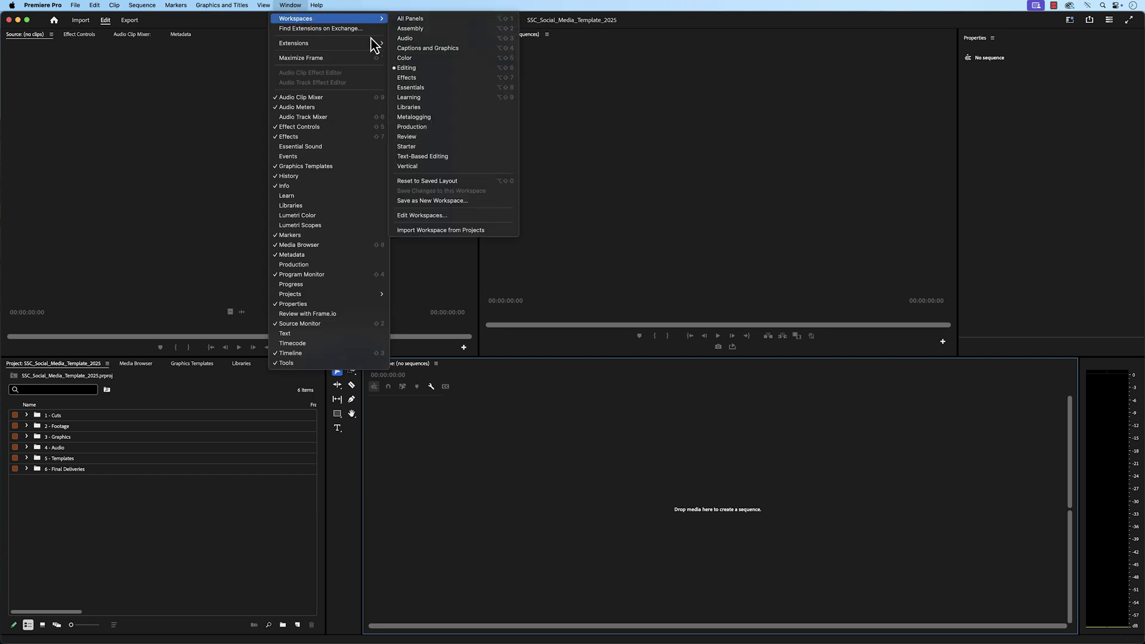
{"action": "left_click", "coordinate": [487, 183]}
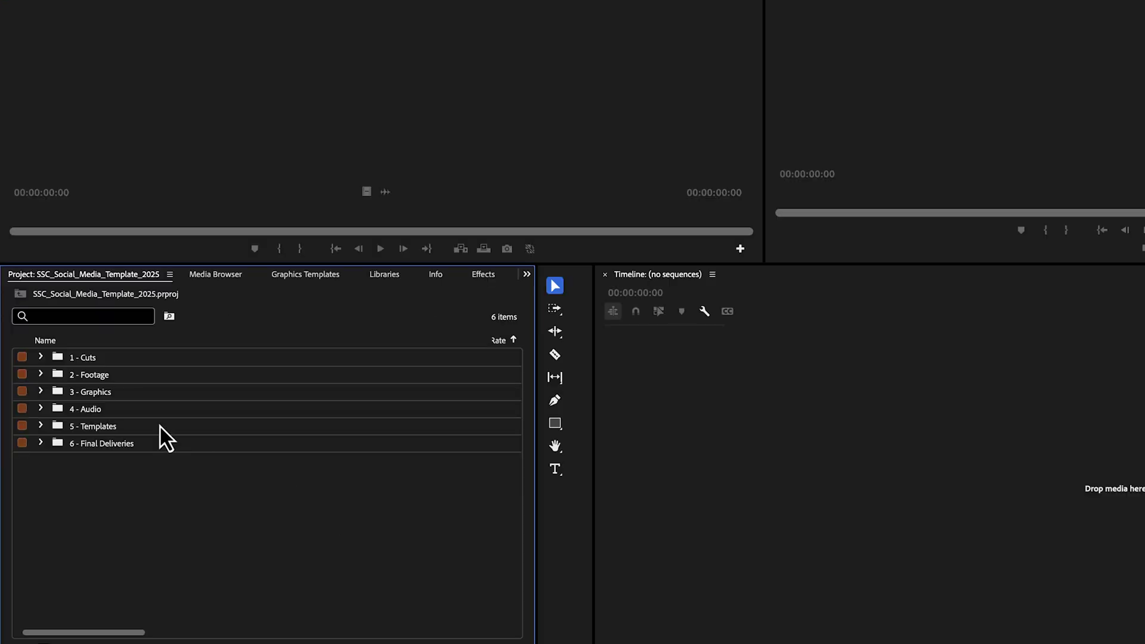
{"action": "left_click", "coordinate": [41, 357]}
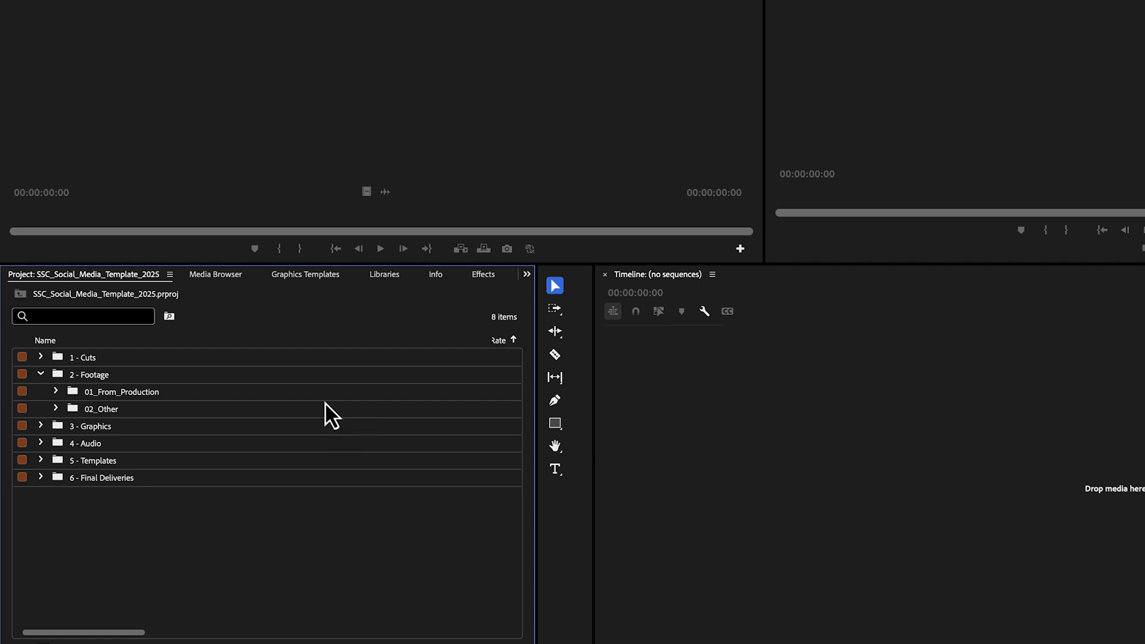
{"action": "left_click", "coordinate": [41, 374]}
{"action": "left_click", "coordinate": [42, 392]}
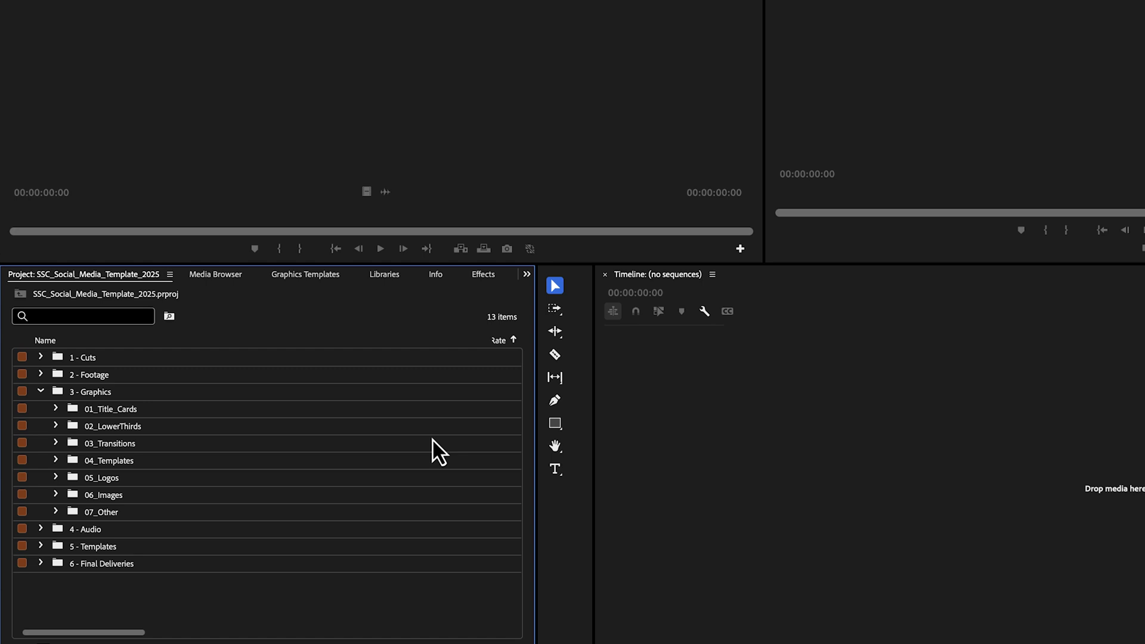
{"action": "left_click", "coordinate": [41, 391]}
{"action": "left_click", "coordinate": [40, 409]}
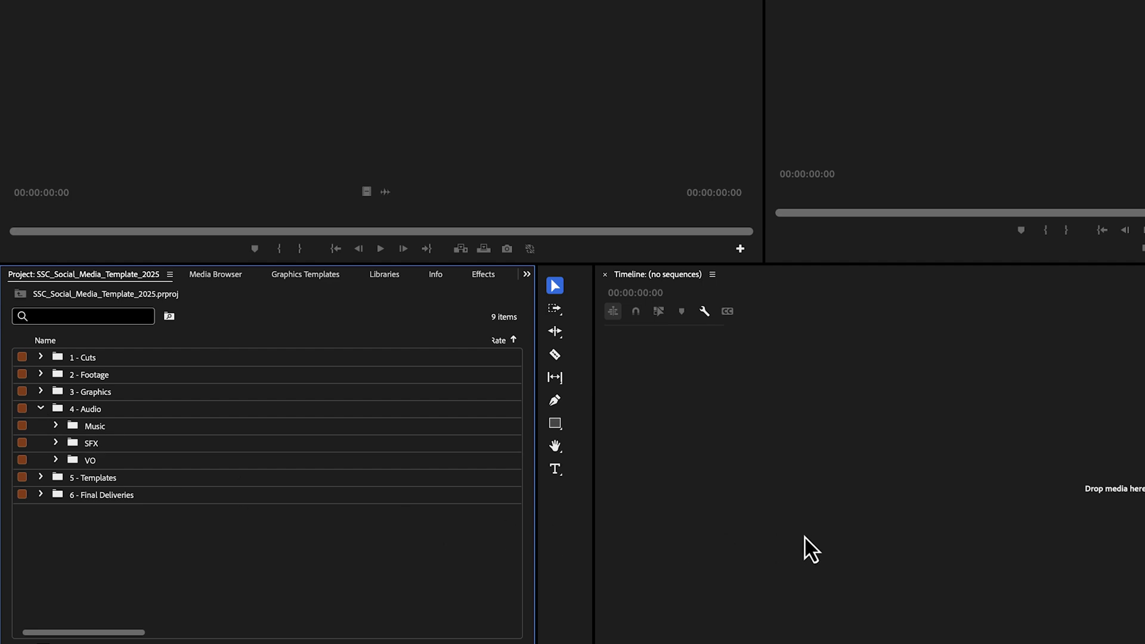
{"action": "left_click", "coordinate": [41, 409]}
{"action": "left_click", "coordinate": [40, 443]}
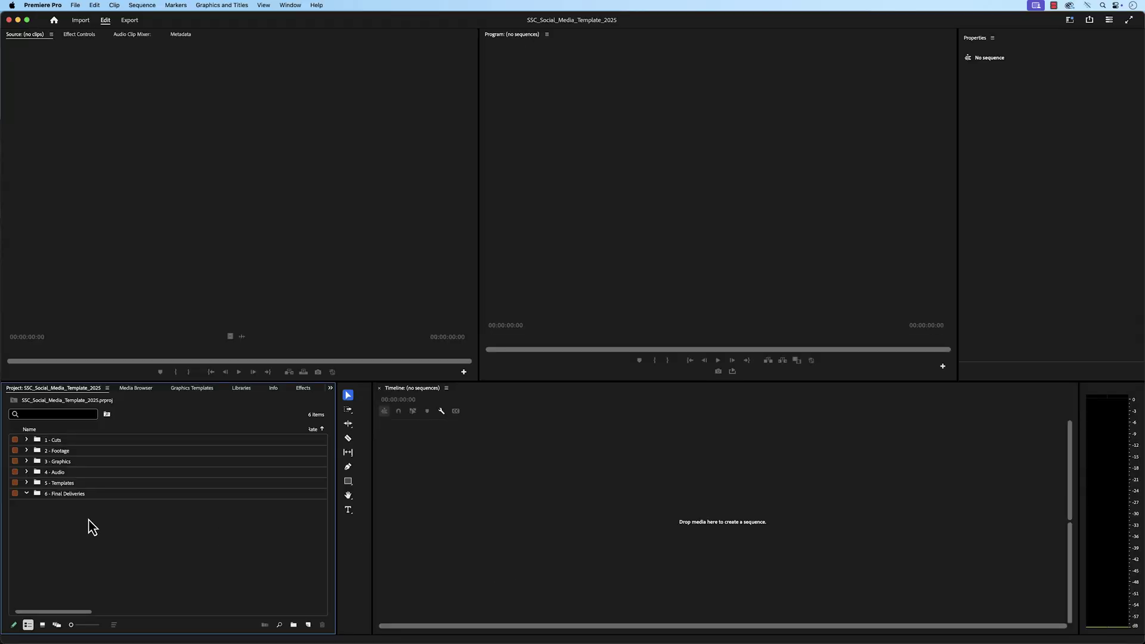
Step: Expand the 5 - Templates bin and its Instagram platform folder
{"action": "left_click", "coordinate": [26, 483]}
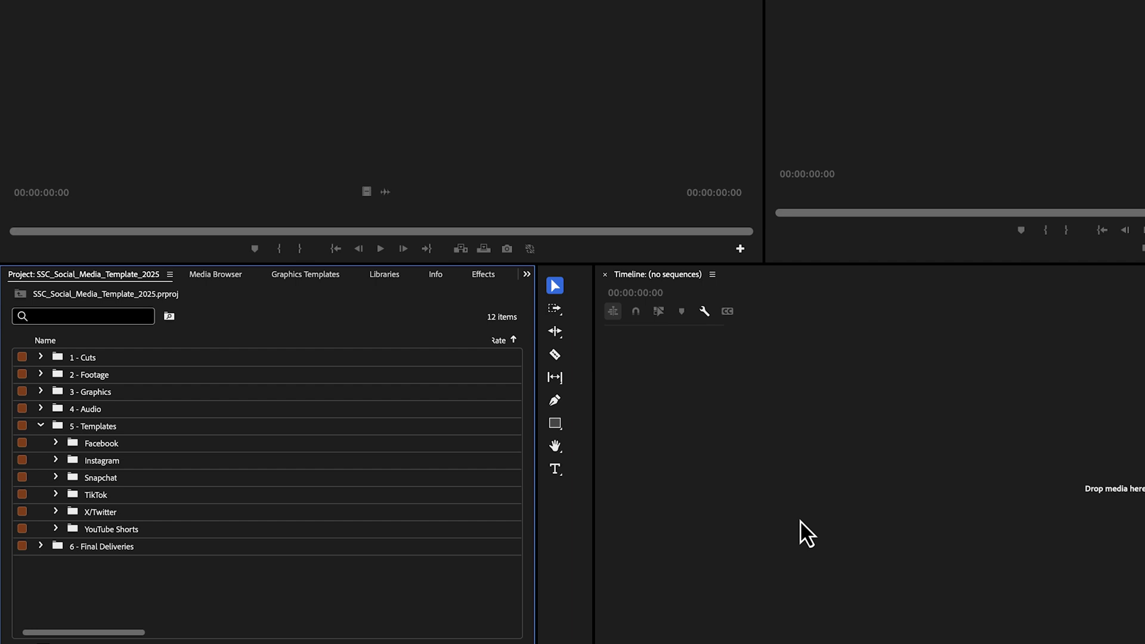
{"action": "left_click", "coordinate": [56, 461]}
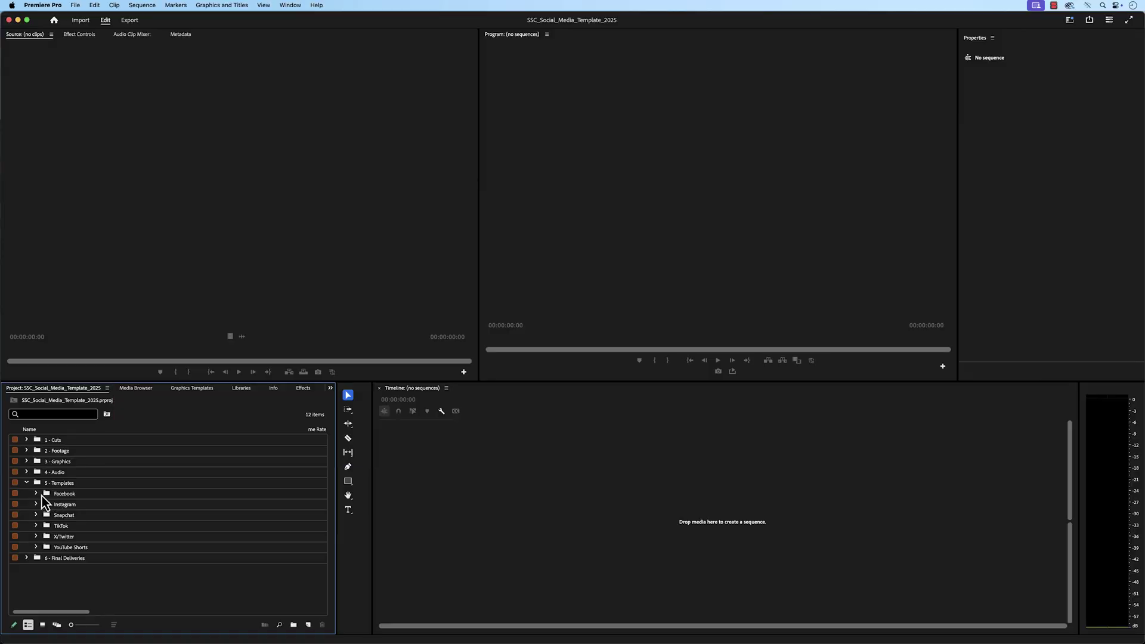
Step: Expand Facebook > Facebook Stories and open the Facebook Stories 9x16 23.98 (1080p) sequence
{"action": "left_click", "coordinate": [36, 494]}
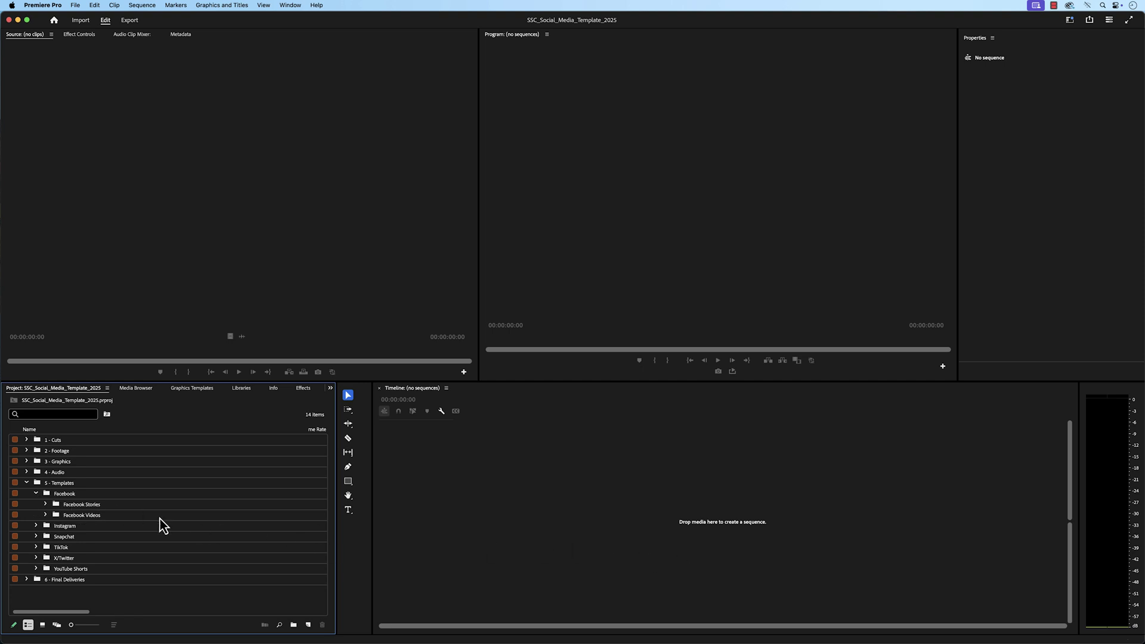
{"action": "left_click", "coordinate": [45, 505]}
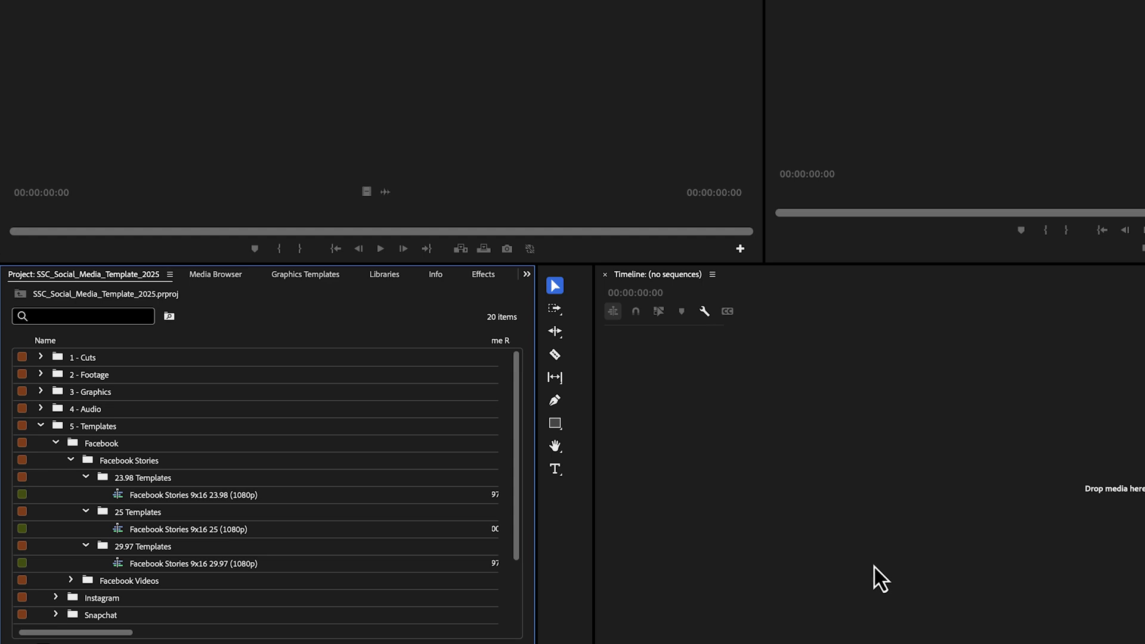
{"action": "double_click", "coordinate": [117, 496]}
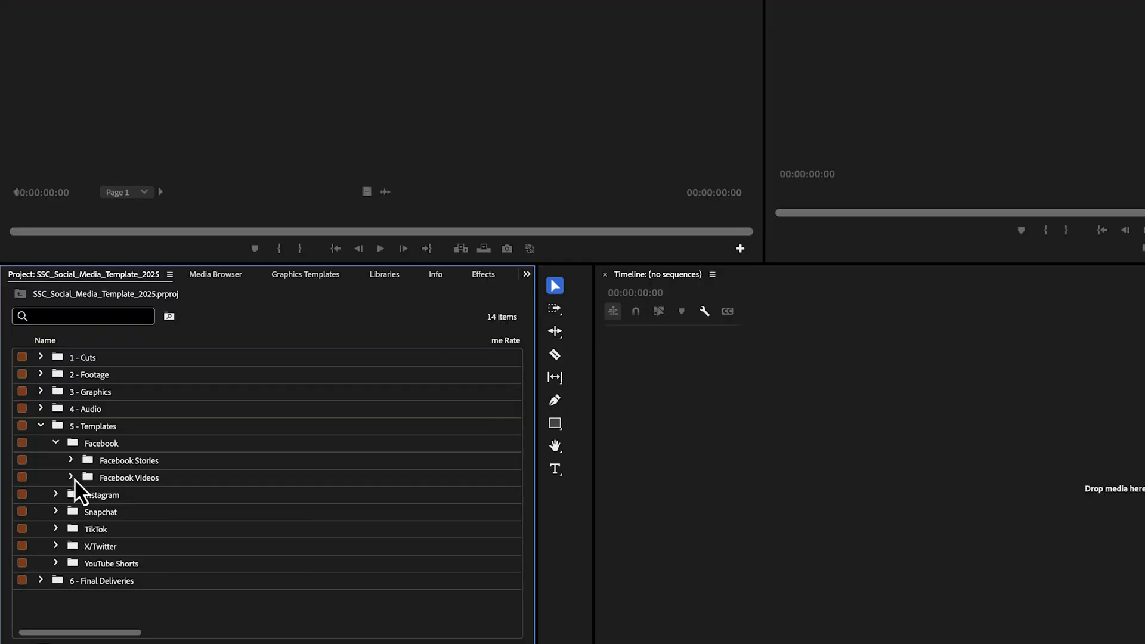
Step: Expand Facebook Videos > Portrait > 23.98 Templates to list the 720p and 1080p templates
{"action": "left_click", "coordinate": [45, 514]}
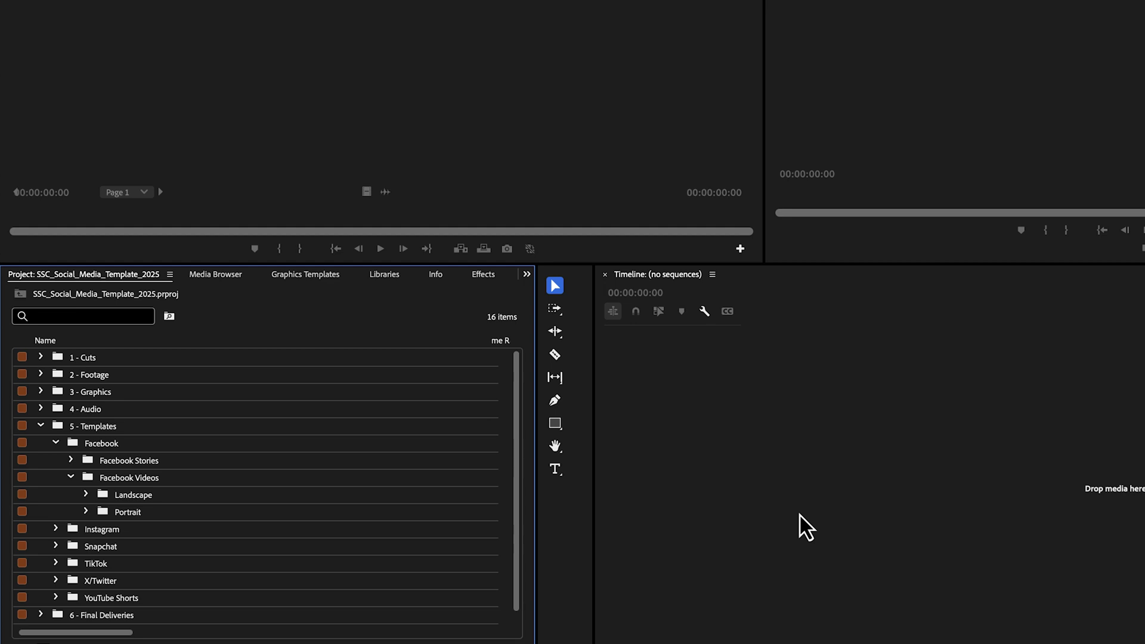
{"action": "key", "text": "Right"}
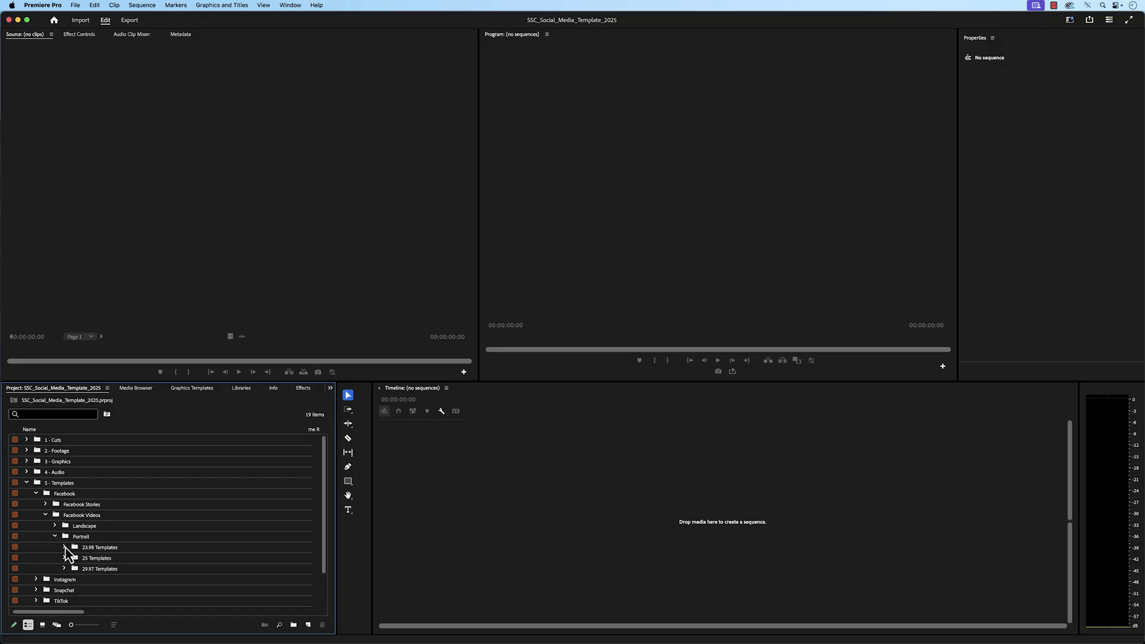
{"action": "left_click", "coordinate": [65, 547]}
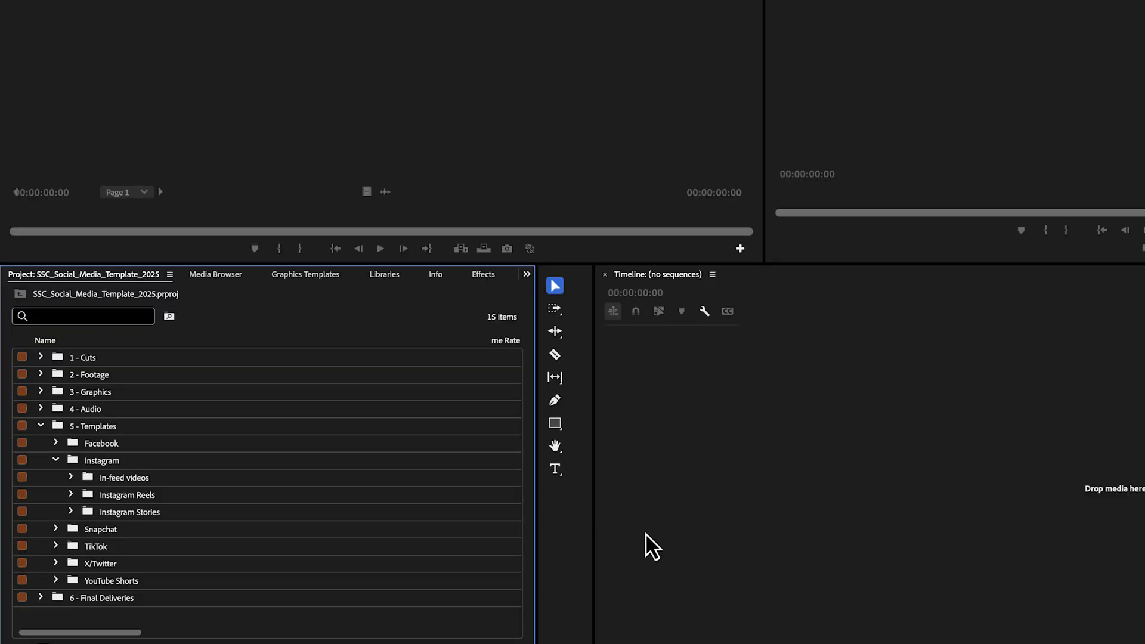
Step: Expand the Instagram In-feed videos folder
{"action": "left_click", "coordinate": [70, 477]}
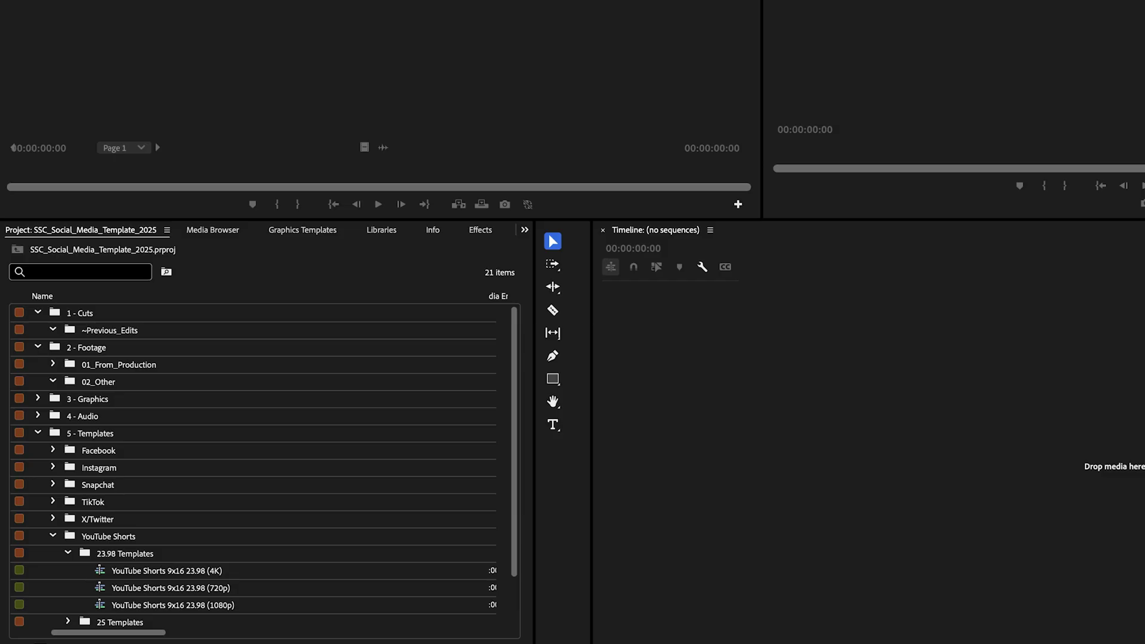
Step: Drag the Stock Footage folder from Finder into the 2 - Footage bin
{"action": "left_click_drag", "start_coordinate": [623, 395], "coordinate": [148, 357]}
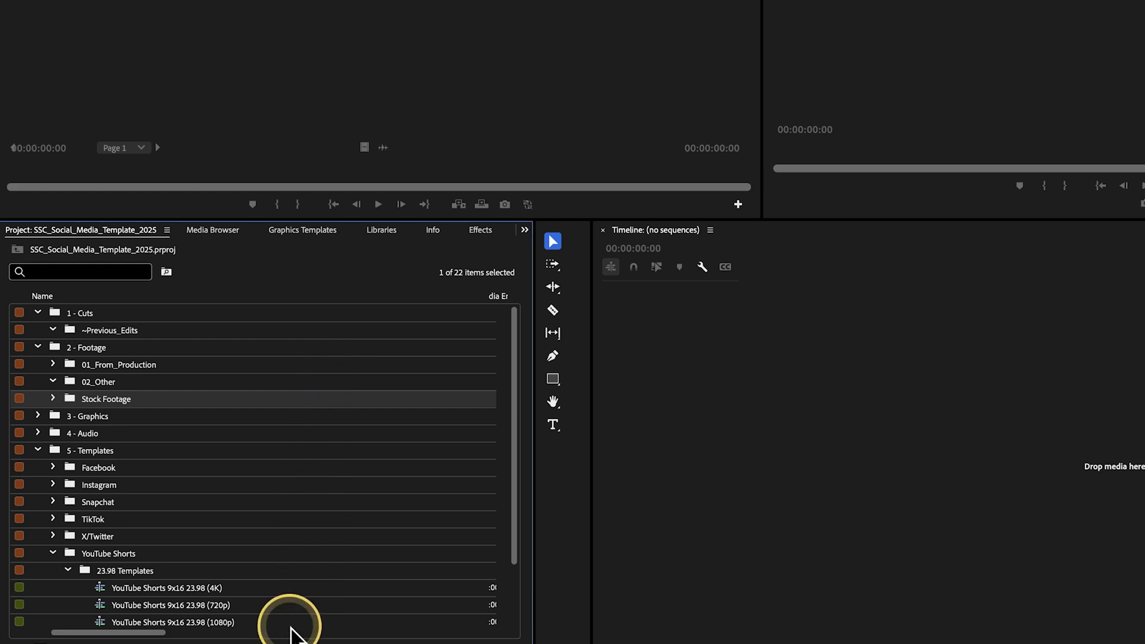
{"action": "scroll", "coordinate": [277, 613], "scroll_direction": "down", "scroll_amount": 2}
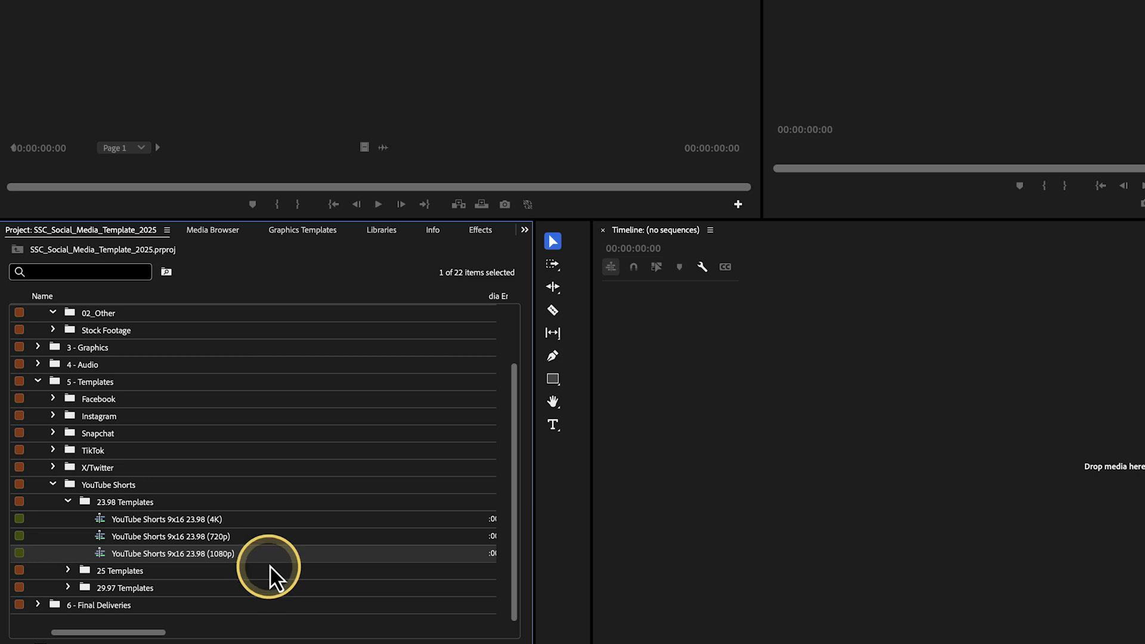
Step: Bring up the context menu for the YouTube Shorts 9x16 23.98 (1080p) template sequence
{"action": "right_click", "coordinate": [270, 567]}
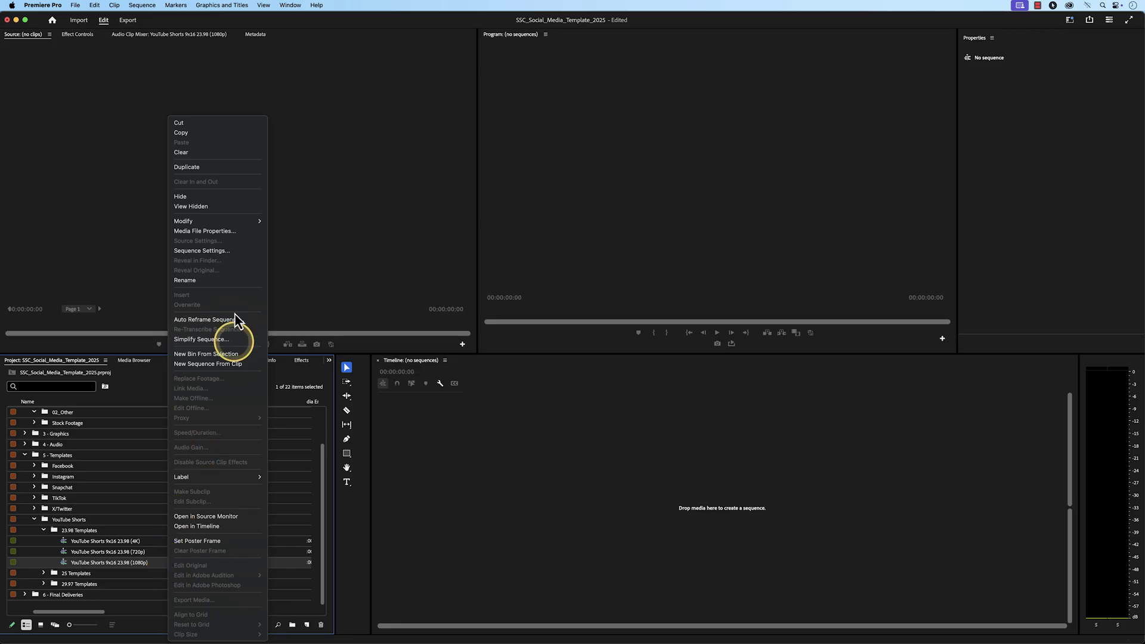
Step: Duplicate the 1080p template into 1 - Cuts and rename it 'YouTube Shorts Example V1'
{"action": "left_click", "coordinate": [235, 168]}
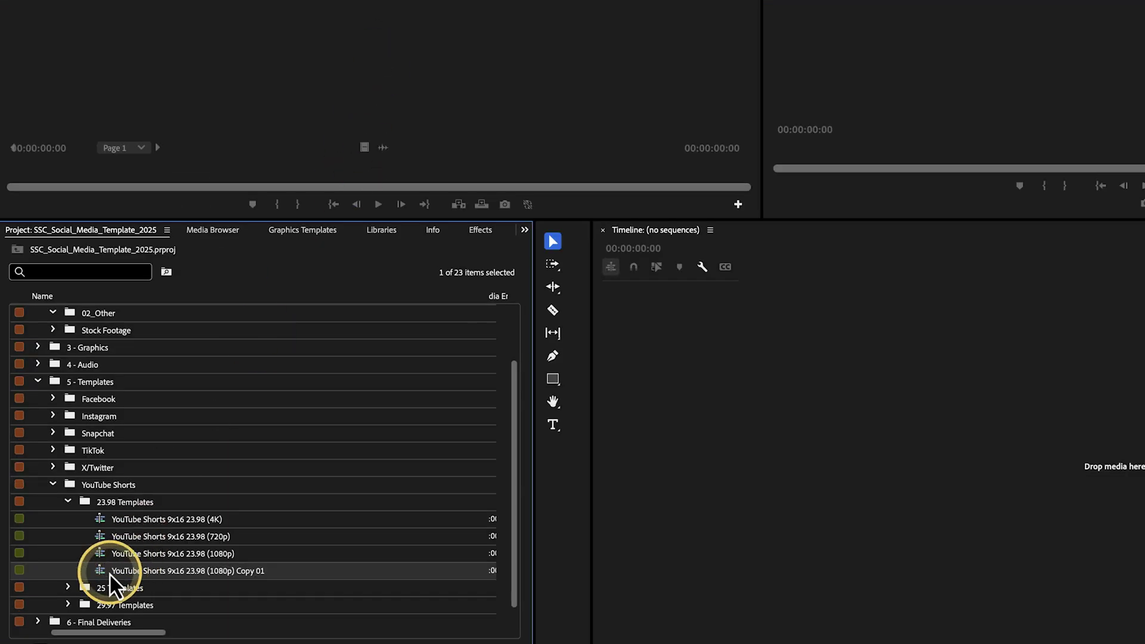
{"action": "left_click_drag", "start_coordinate": [109, 572], "coordinate": [146, 318]}
{"action": "scroll", "coordinate": [202, 430], "scroll_direction": "up", "scroll_amount": 2}
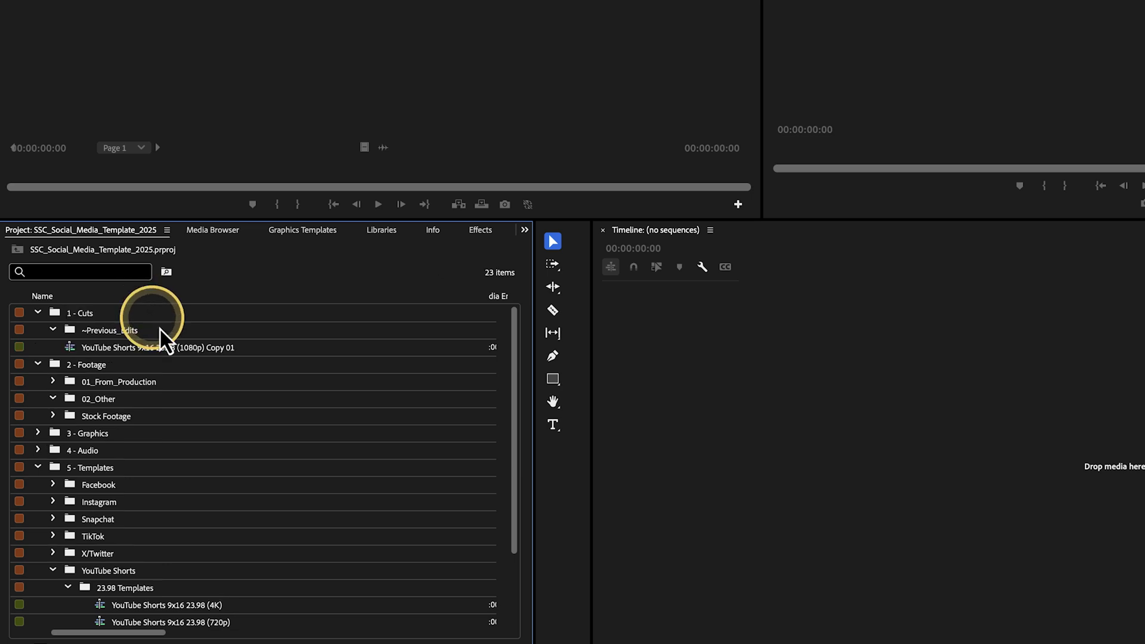
{"action": "left_click", "coordinate": [183, 349]}
{"action": "type", "text": "YouTube Shorts Example V1"}
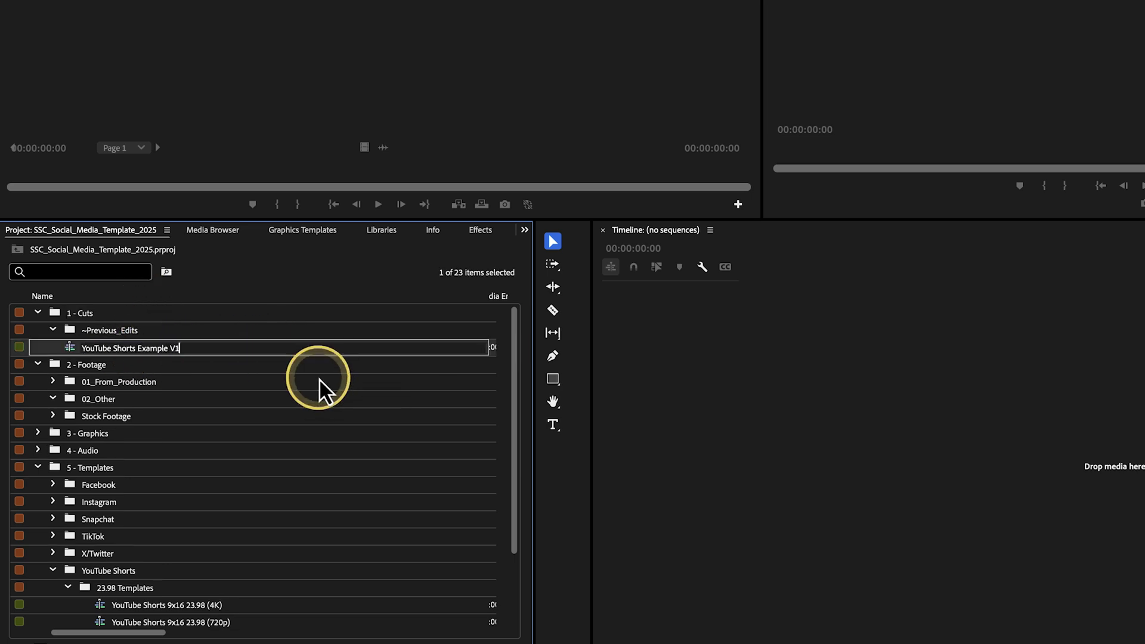
{"action": "key", "text": "Return"}
Step: Open YouTube Shorts Example V1 and drag the red_helium stock clip from Stock Footage into it
{"action": "double_click", "coordinate": [71, 350]}
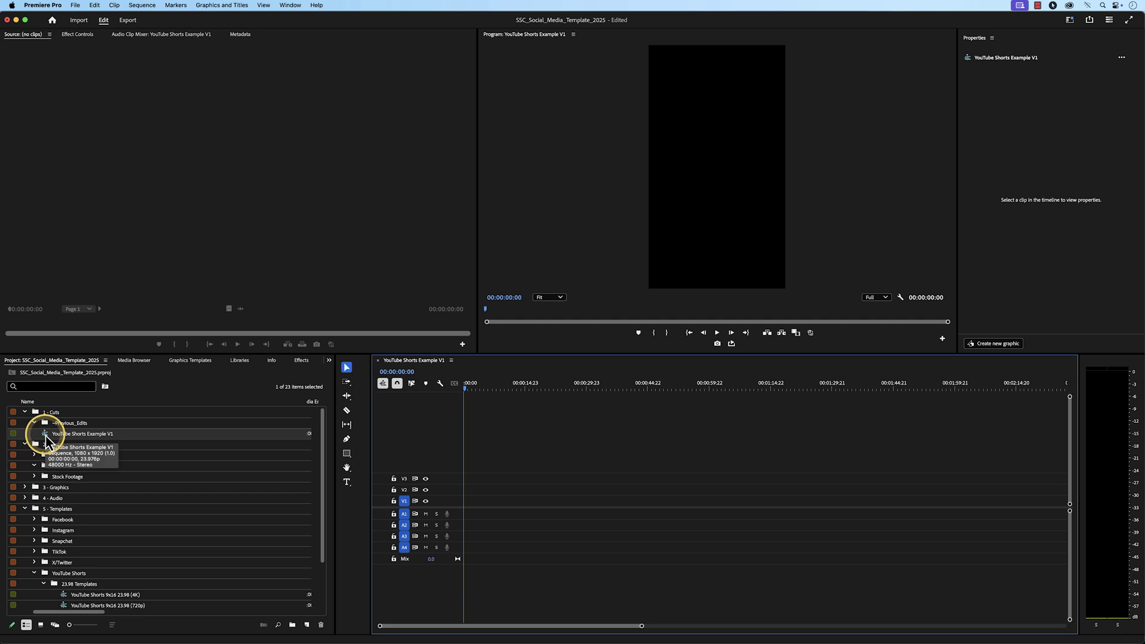
{"action": "left_click", "coordinate": [34, 477]}
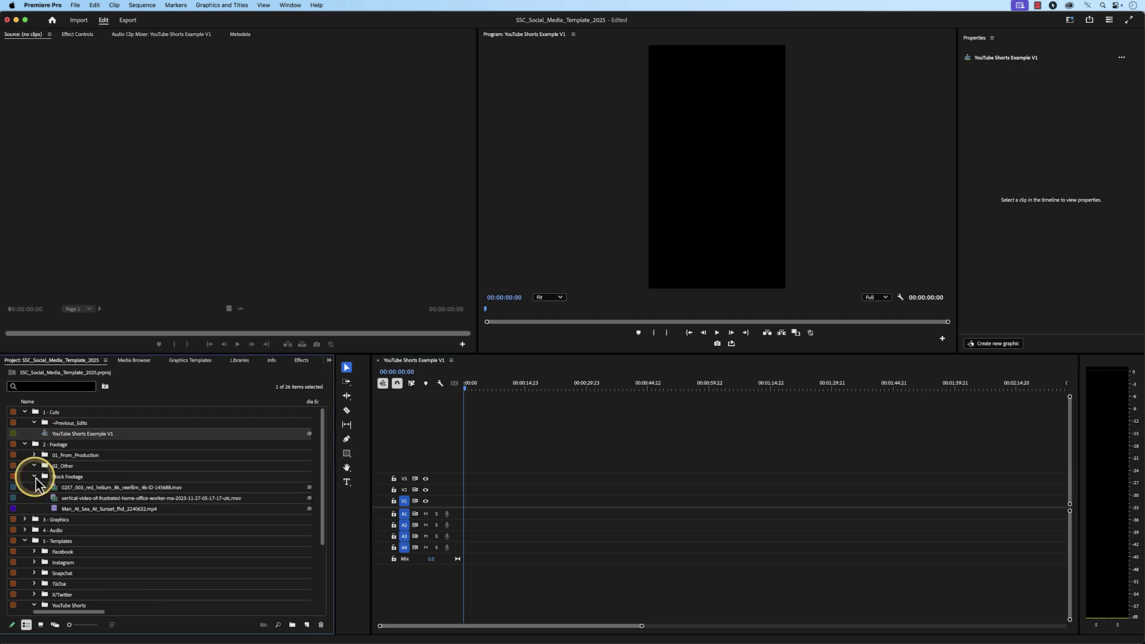
{"action": "left_click", "coordinate": [53, 488]}
{"action": "left_click_drag", "start_coordinate": [55, 494], "coordinate": [464, 501]}
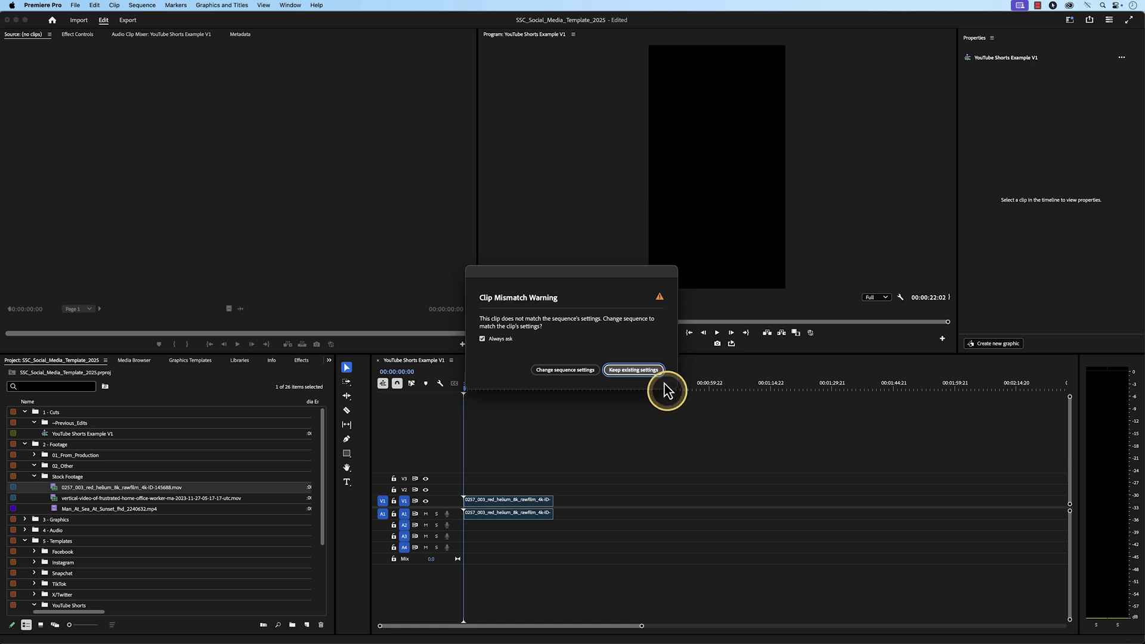
Step: Choose Keep existing settings in the Clip Mismatch Warning to preserve the vertical sequence
{"action": "left_click", "coordinate": [643, 370]}
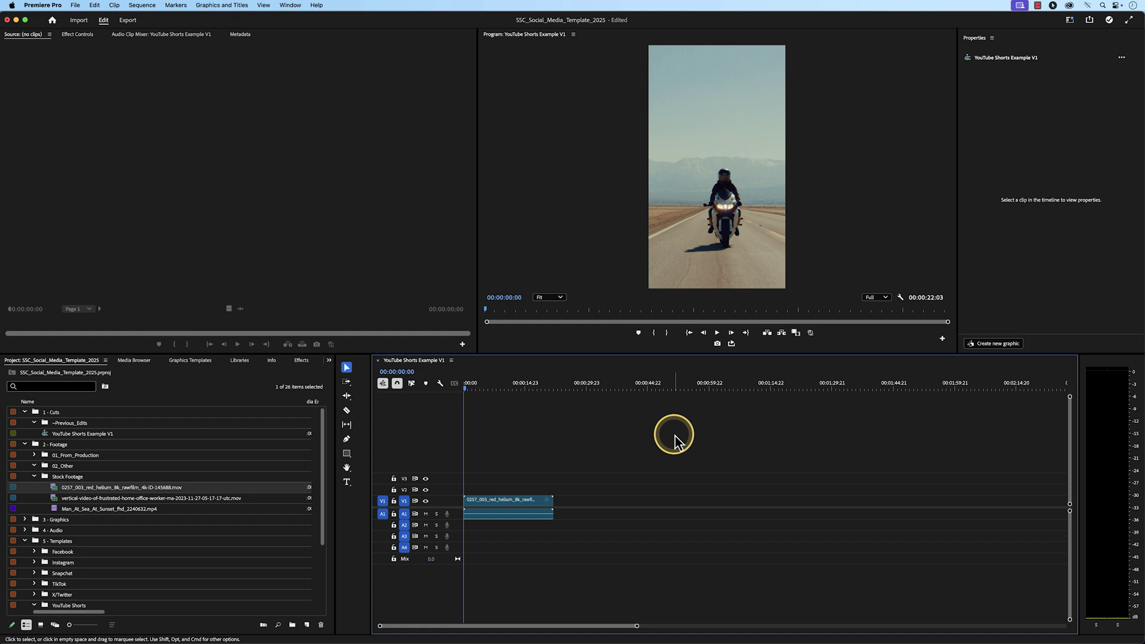
Step: Scale the red_helium clip in the timeline to fit the vertical frame
{"action": "left_click", "coordinate": [512, 502]}
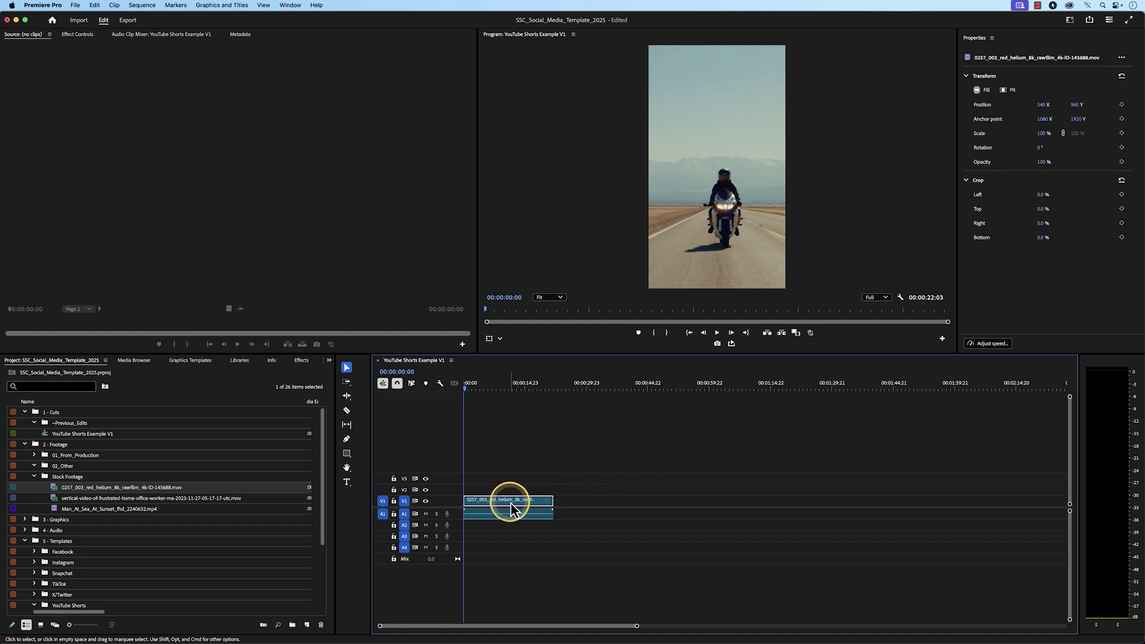
{"action": "right_click", "coordinate": [510, 504]}
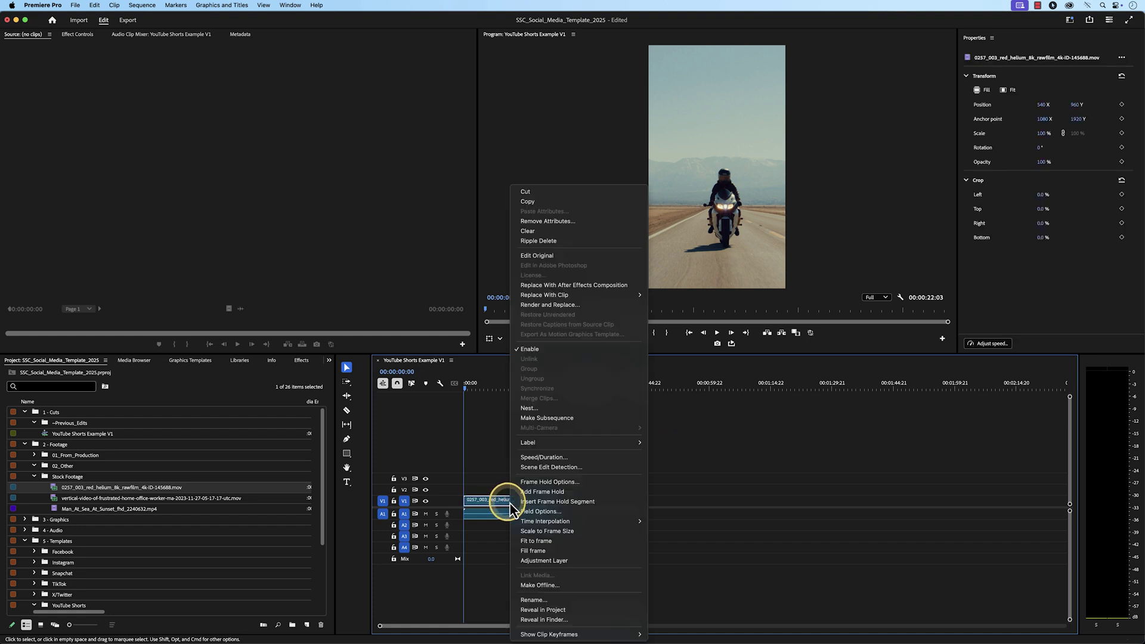
{"action": "left_click", "coordinate": [611, 543]}
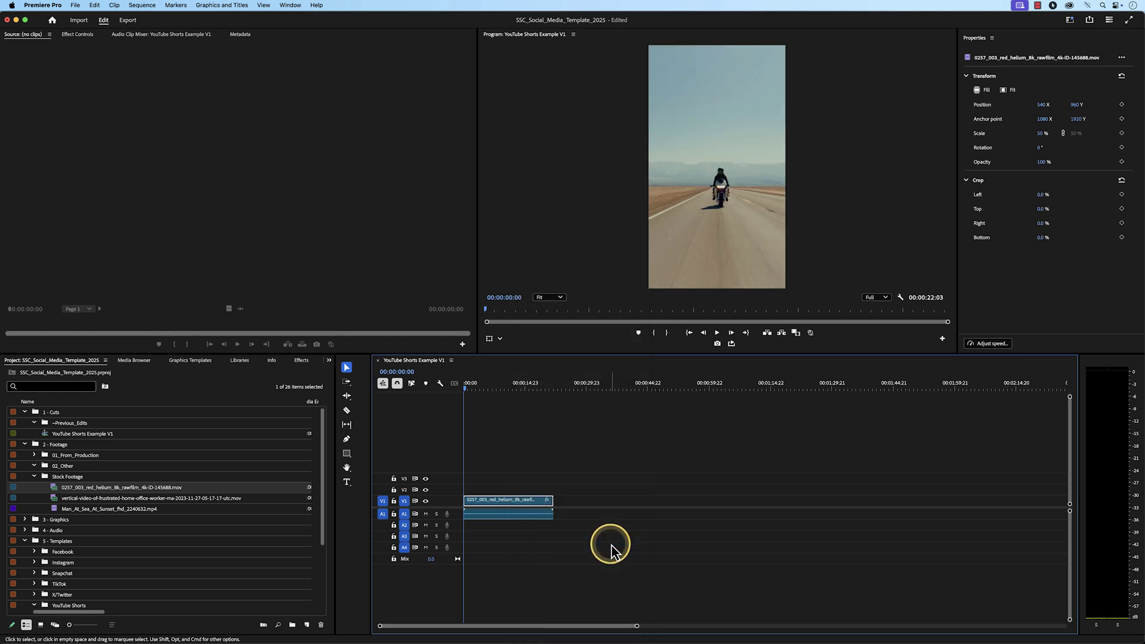
Step: Set Default Media Scaling to Fit to frame in Preferences > Media
{"action": "left_click", "coordinate": [43, 6]}
{"action": "mouse_move", "coordinate": [99, 38]}
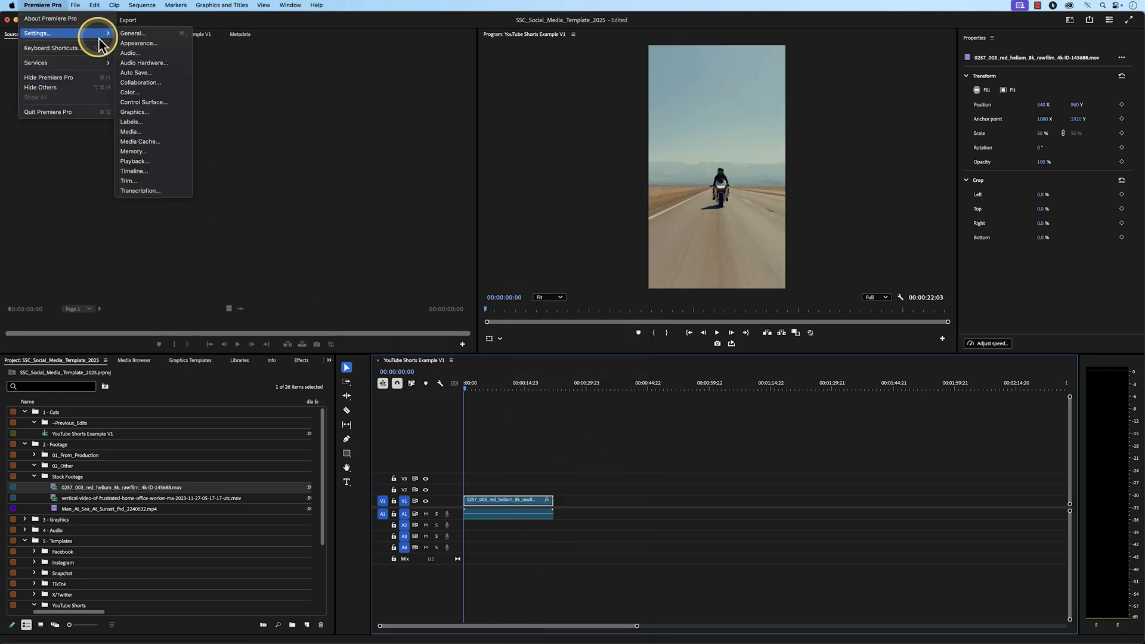
{"action": "left_click", "coordinate": [179, 132]}
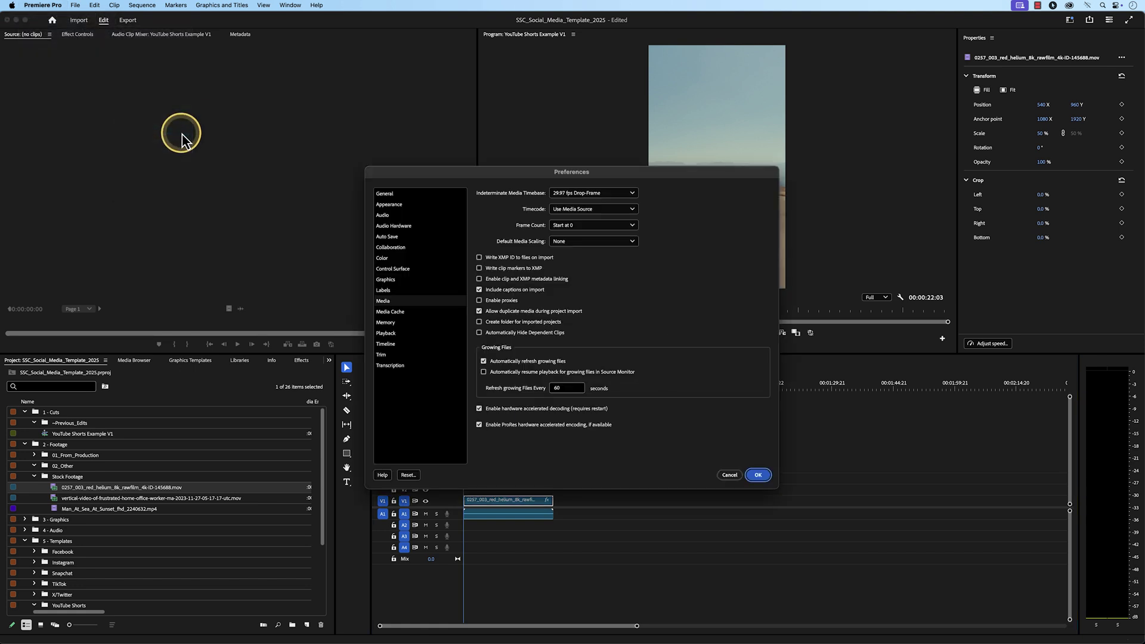
{"action": "left_click", "coordinate": [633, 241]}
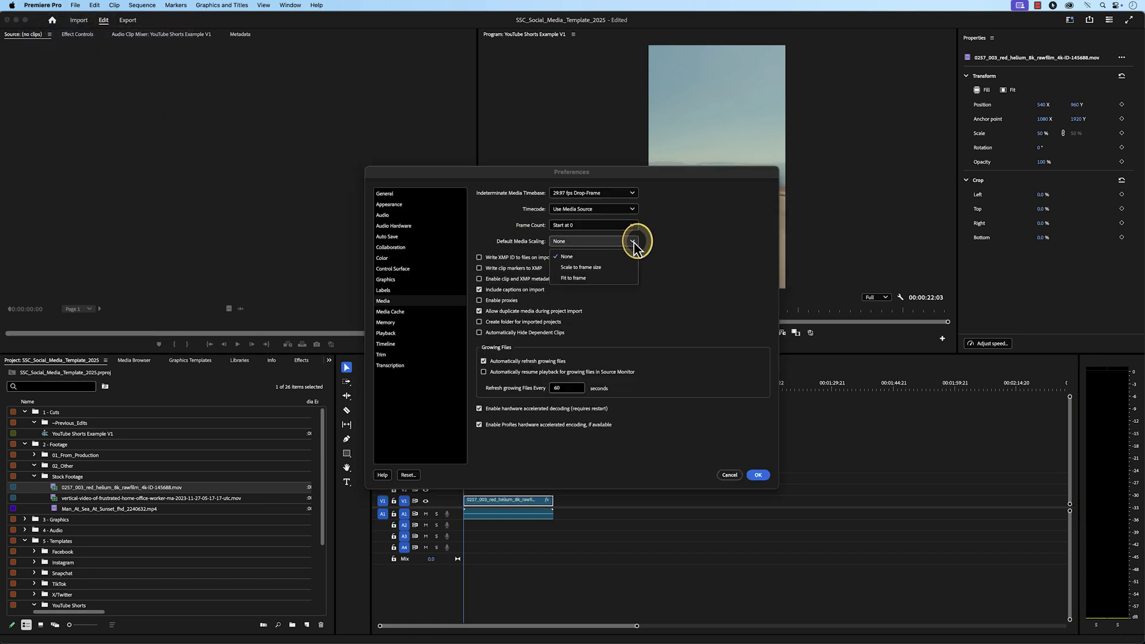
{"action": "left_click", "coordinate": [617, 280]}
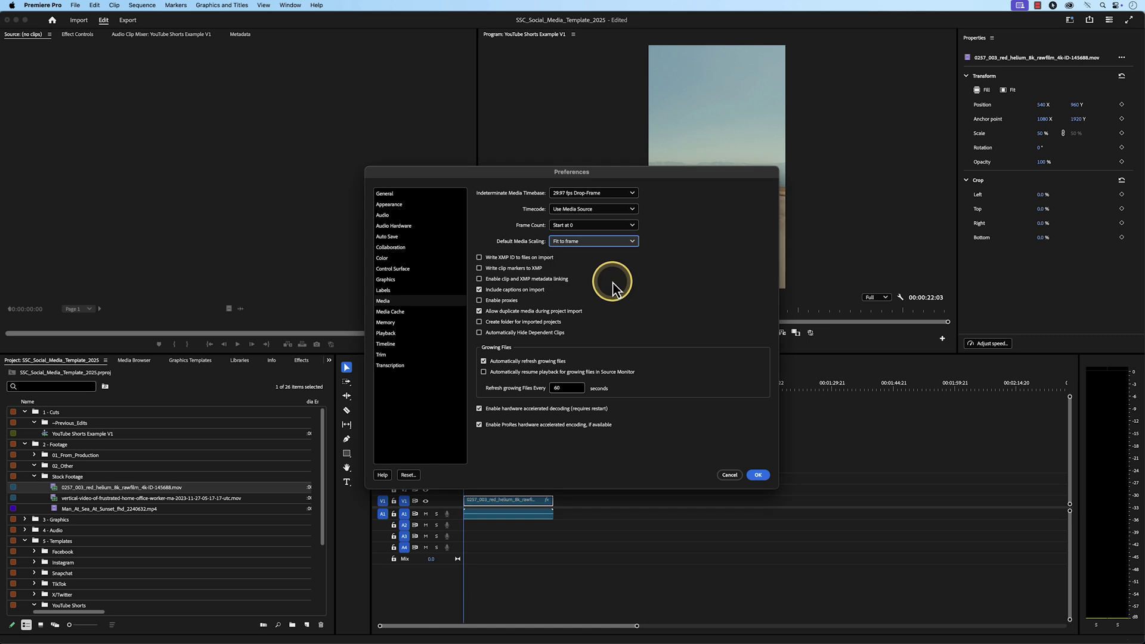
{"action": "left_click", "coordinate": [758, 475]}
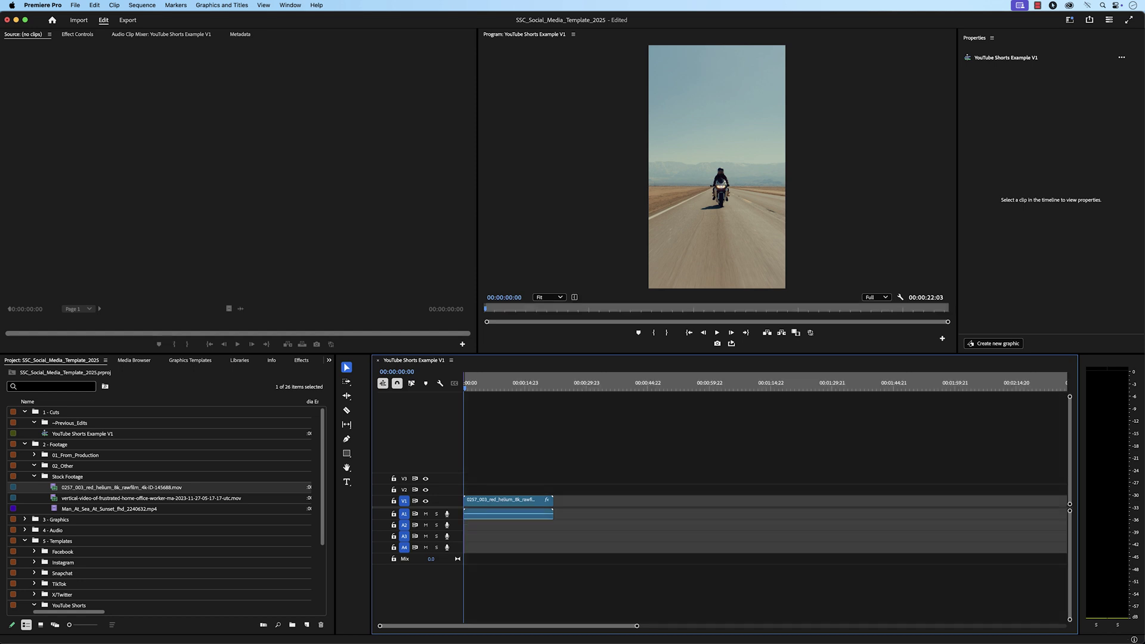
Step: Jump to the sequence end and open File > Export > Media for YouTube Shorts Example V1
{"action": "key", "text": "End"}
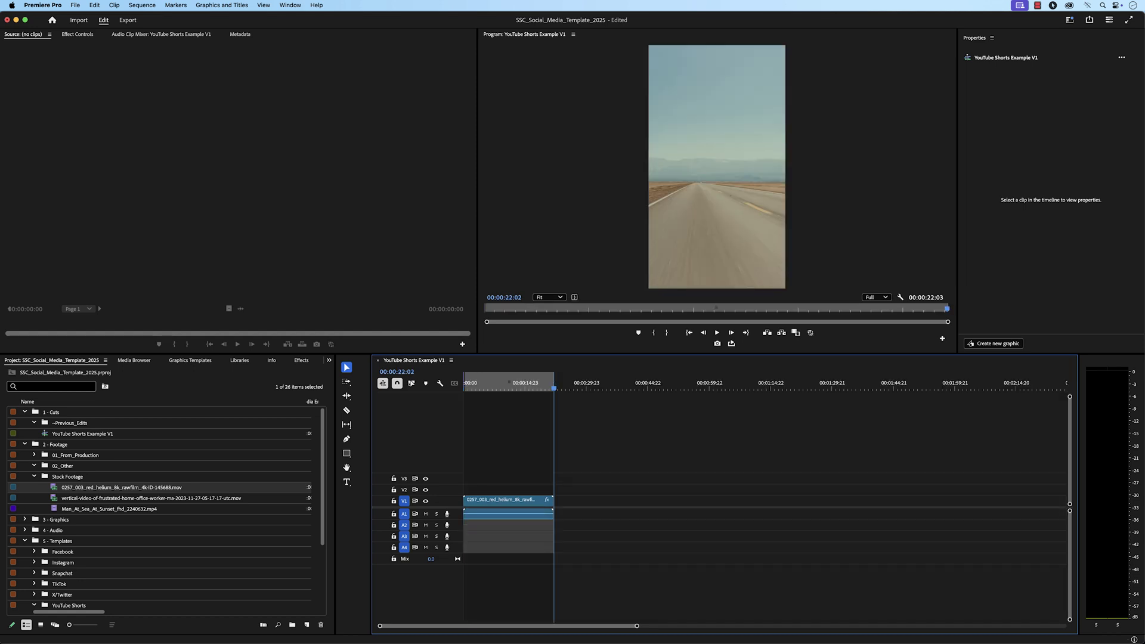
{"action": "left_click", "coordinate": [76, 6]}
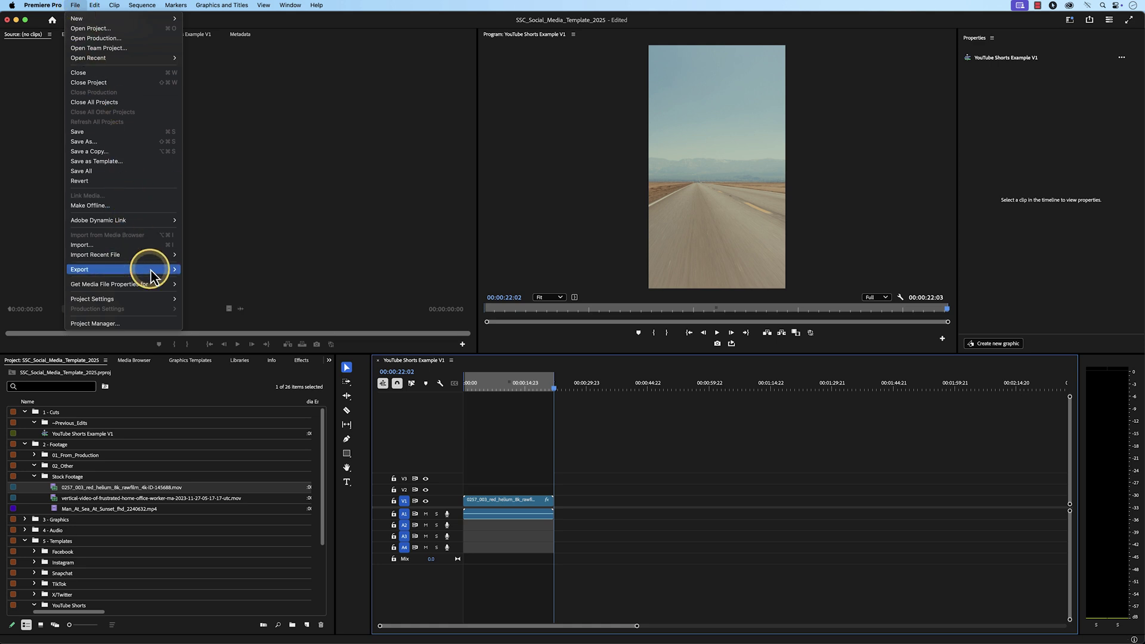
{"action": "mouse_move", "coordinate": [151, 269]}
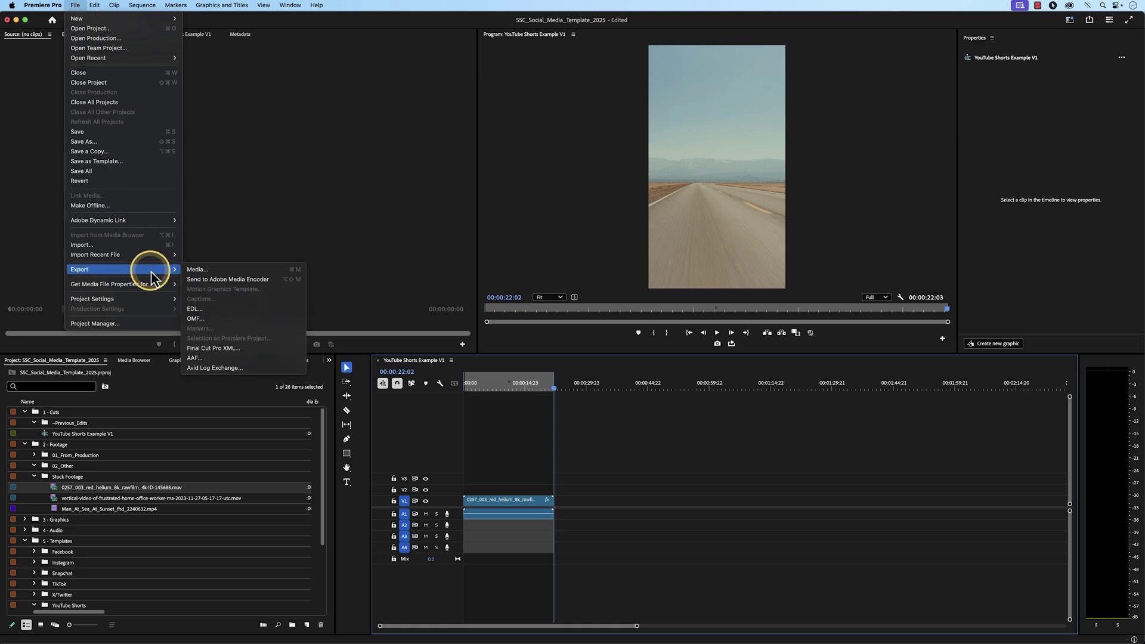
{"action": "left_click", "coordinate": [278, 271]}
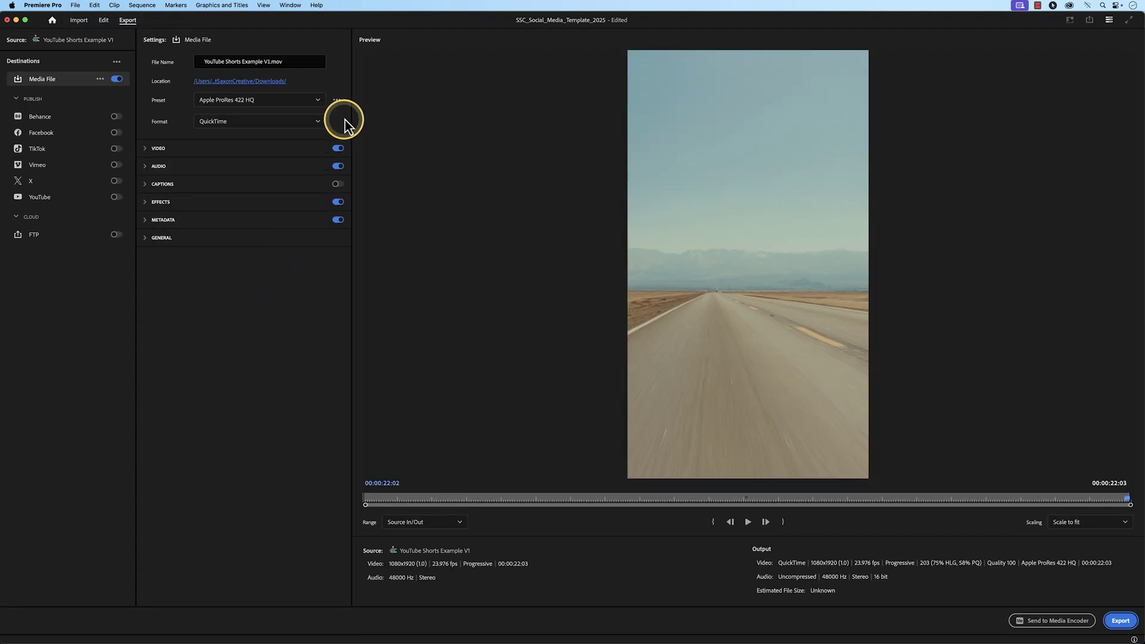
Step: Import all 21 .epr preset files from SSC_Social_Media_Template/SSC_Export_Presets
{"action": "left_click", "coordinate": [337, 100]}
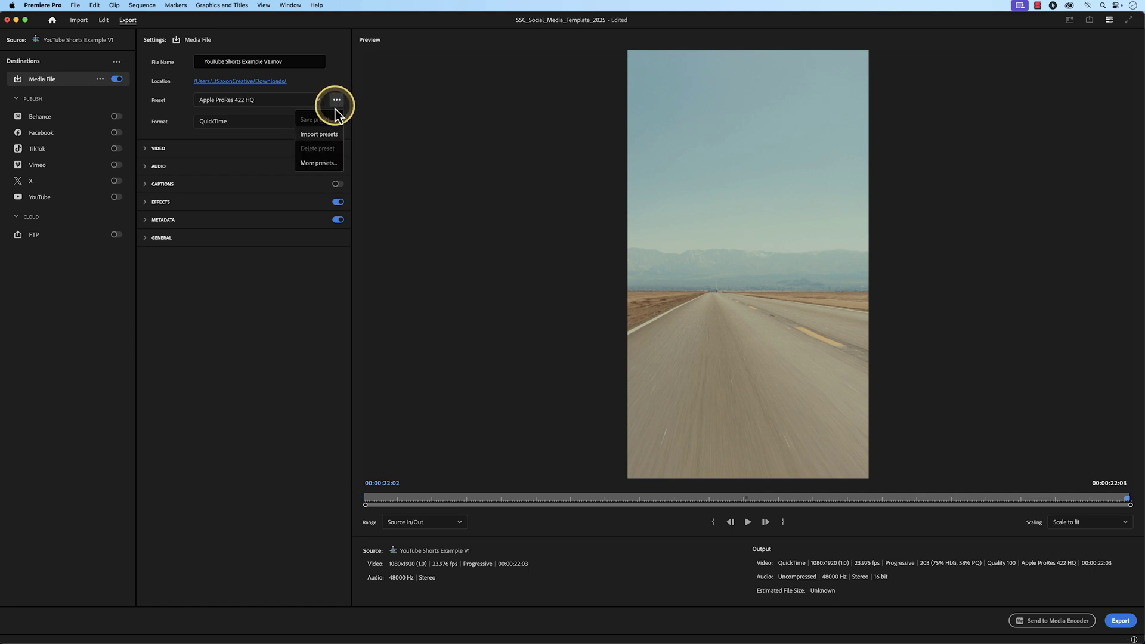
{"action": "left_click", "coordinate": [327, 142]}
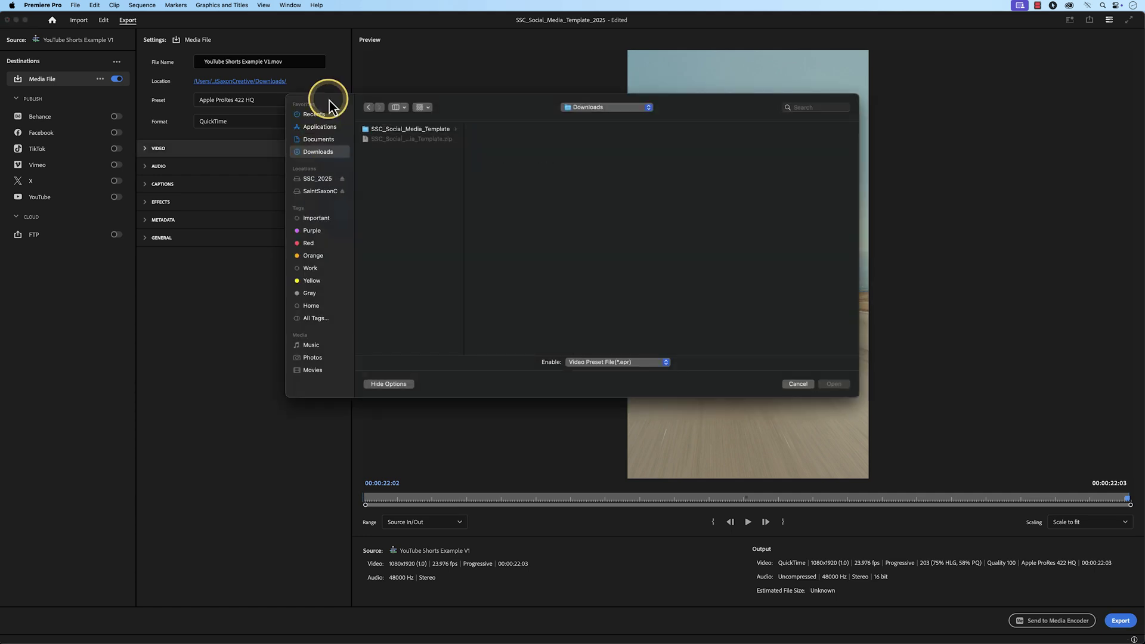
{"action": "left_click", "coordinate": [445, 130]}
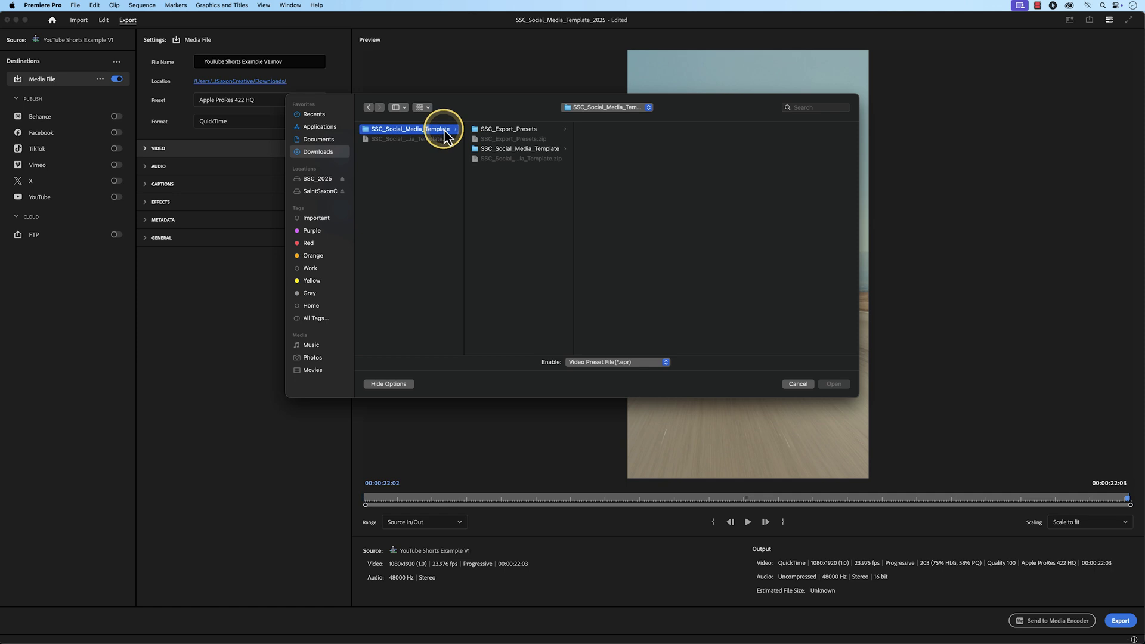
{"action": "left_click", "coordinate": [550, 135]}
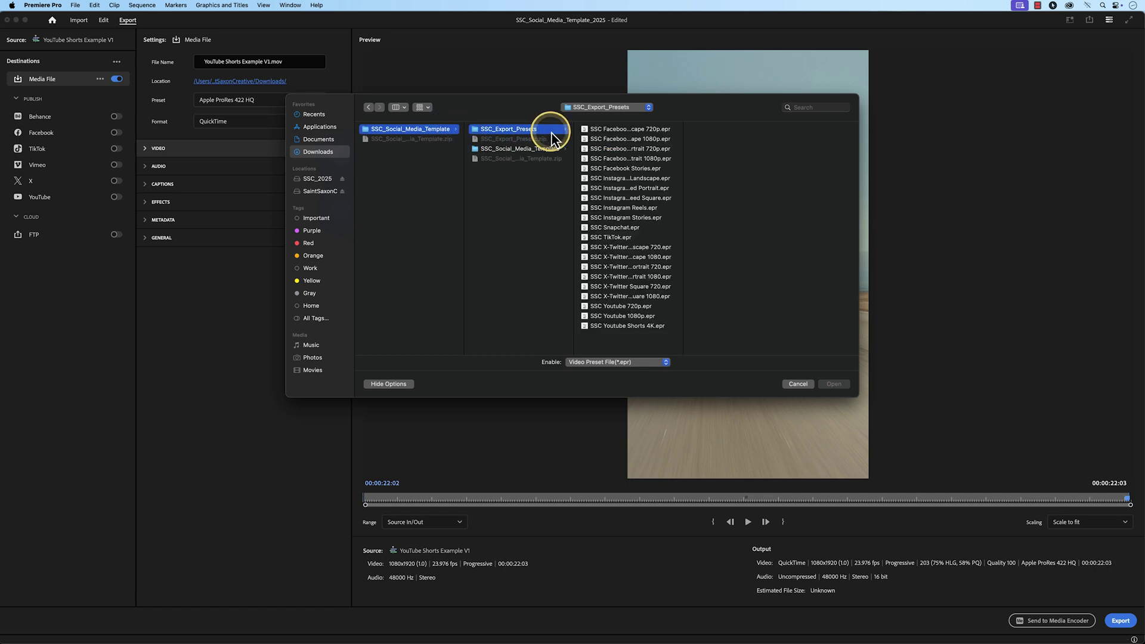
{"action": "left_click", "coordinate": [616, 130]}
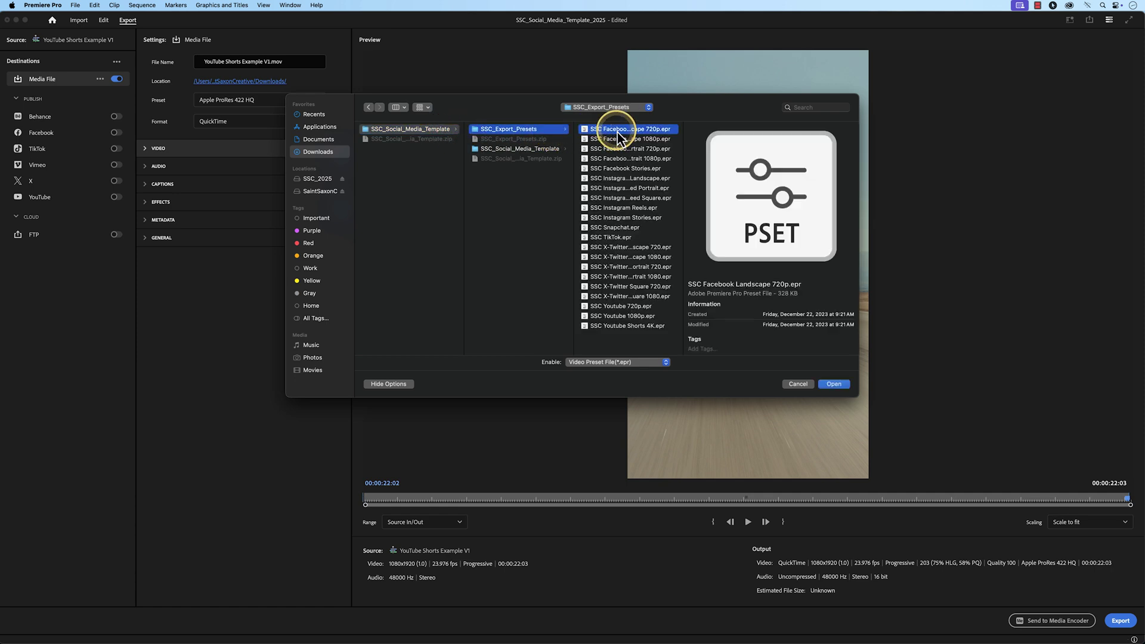
{"action": "left_click", "coordinate": [636, 327], "text": "shift"}
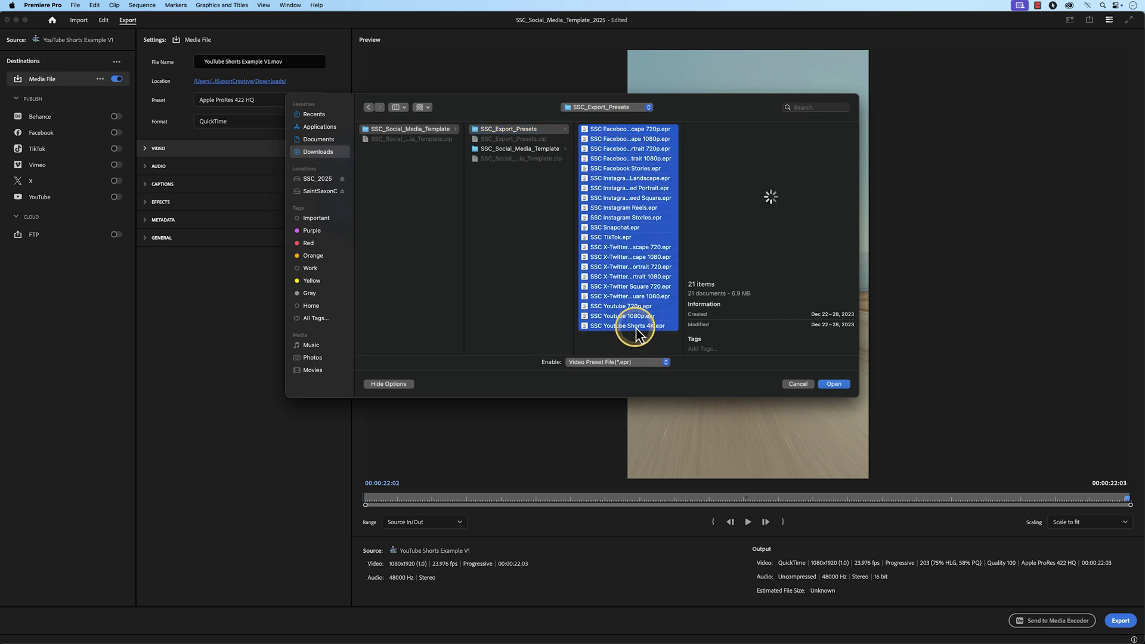
{"action": "left_click", "coordinate": [841, 385]}
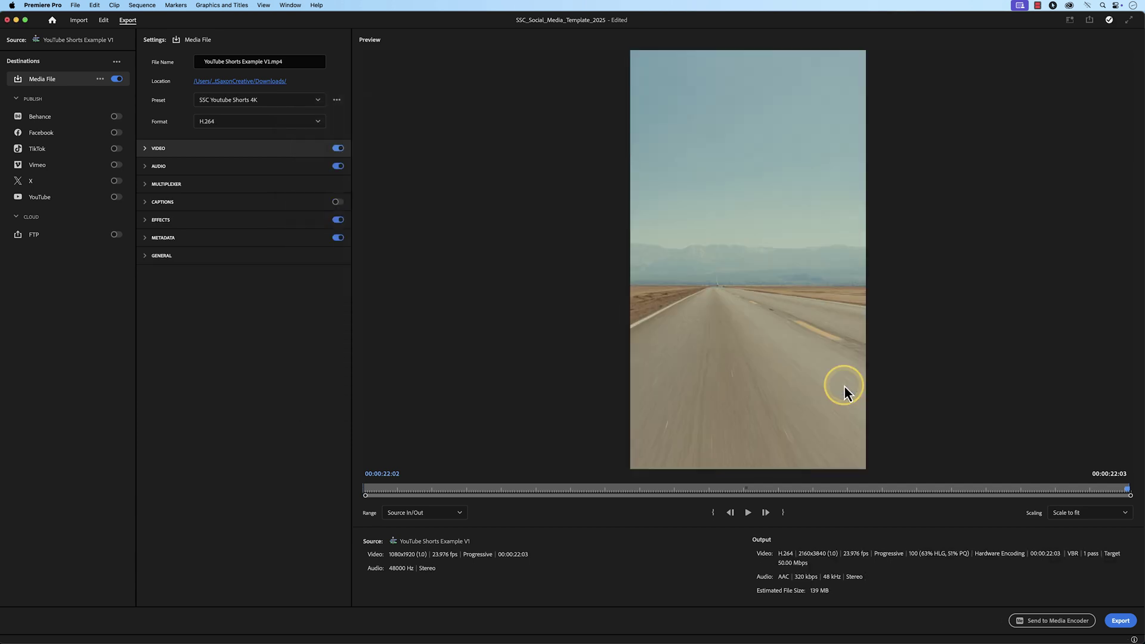
Step: Keep H.264 and pick the custom SSC Youtube 1080p preset in the Preset Manager
{"action": "left_click", "coordinate": [311, 124]}
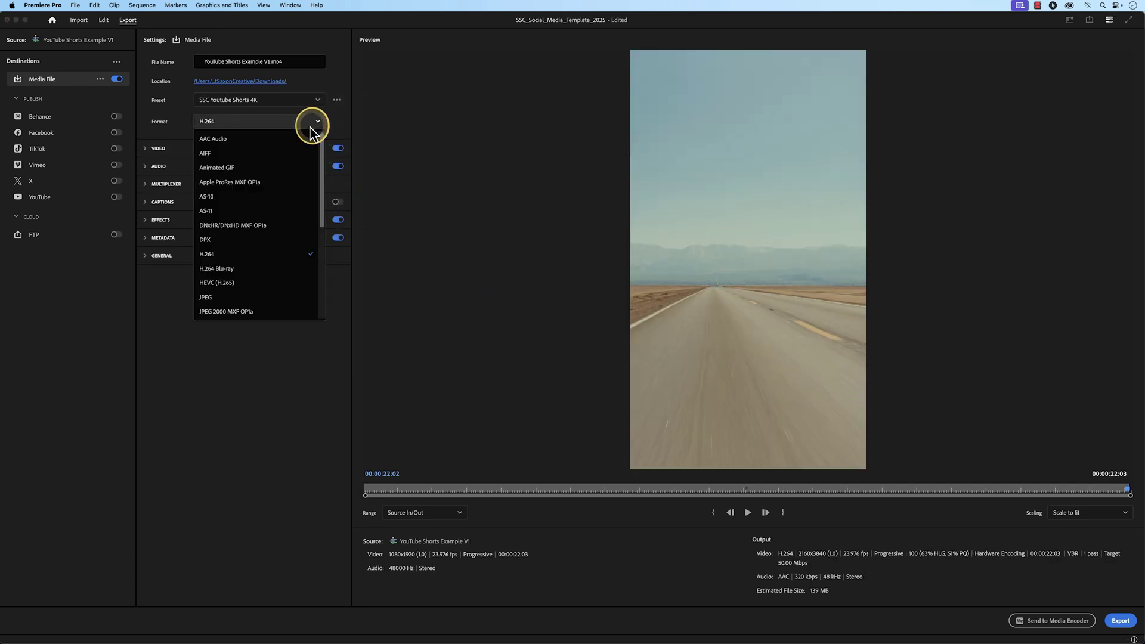
{"action": "left_click", "coordinate": [291, 256]}
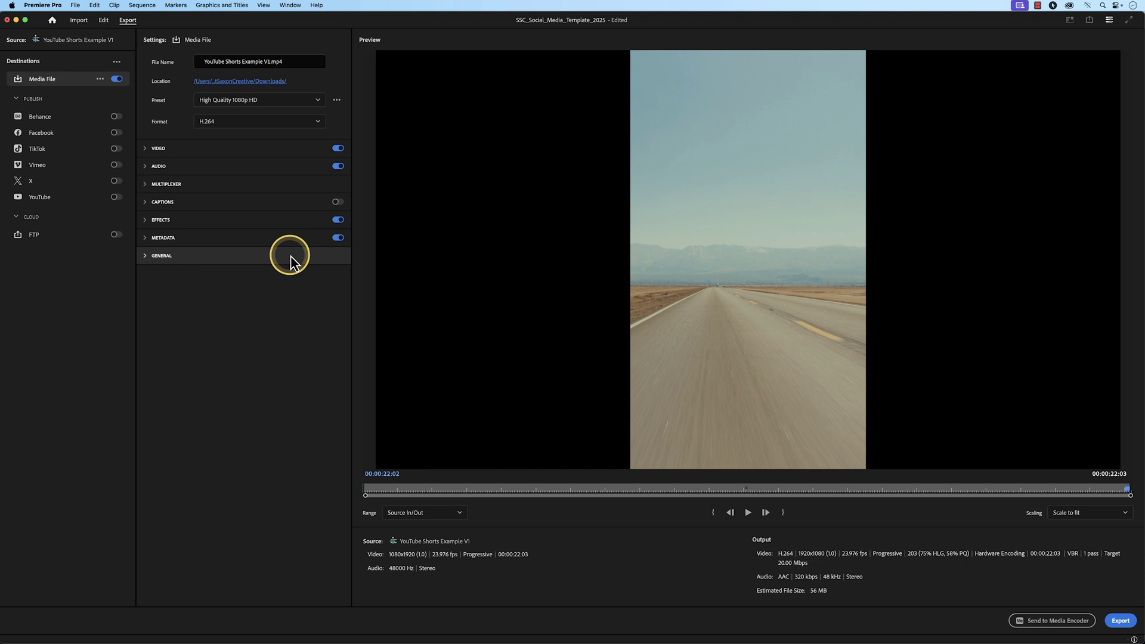
{"action": "left_click", "coordinate": [319, 102]}
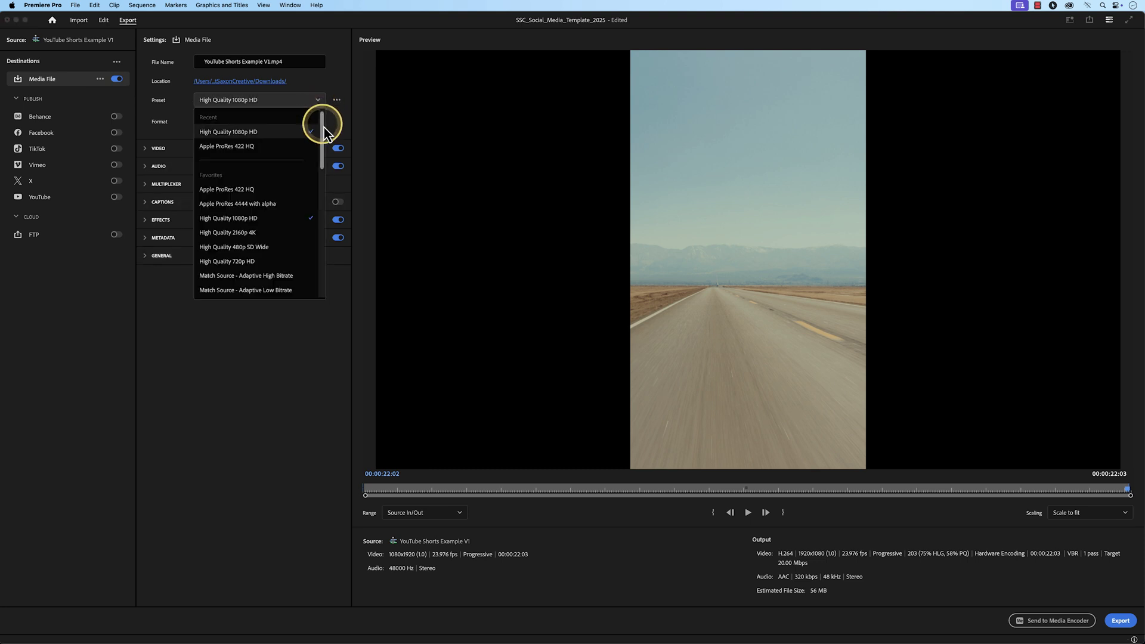
{"action": "left_click_drag", "start_coordinate": [324, 128], "coordinate": [310, 267]}
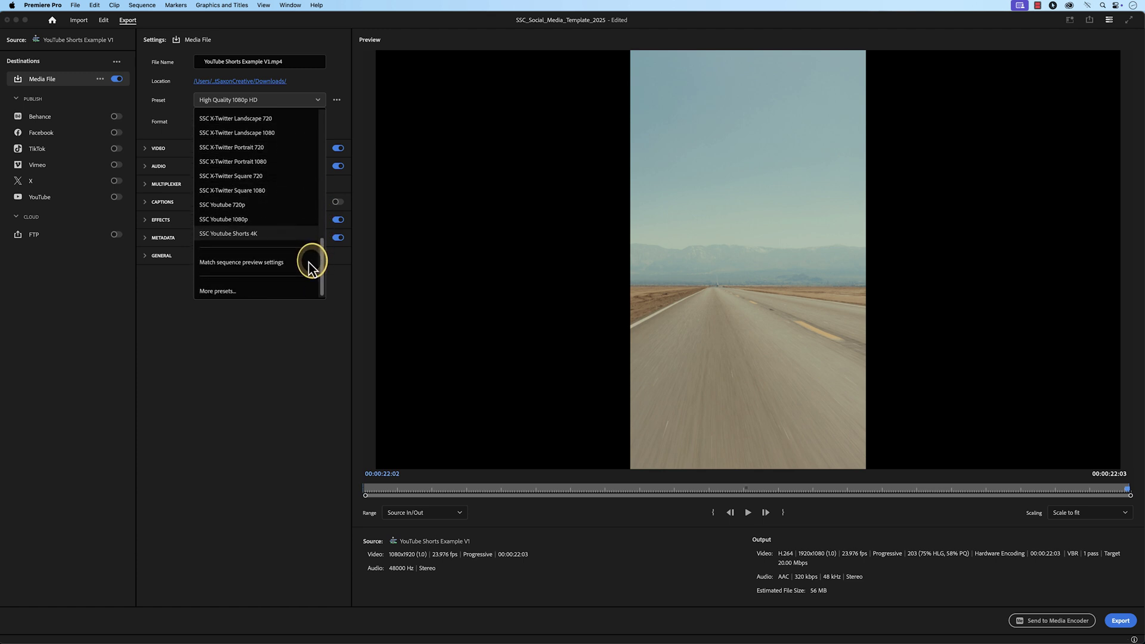
{"action": "left_click", "coordinate": [266, 291]}
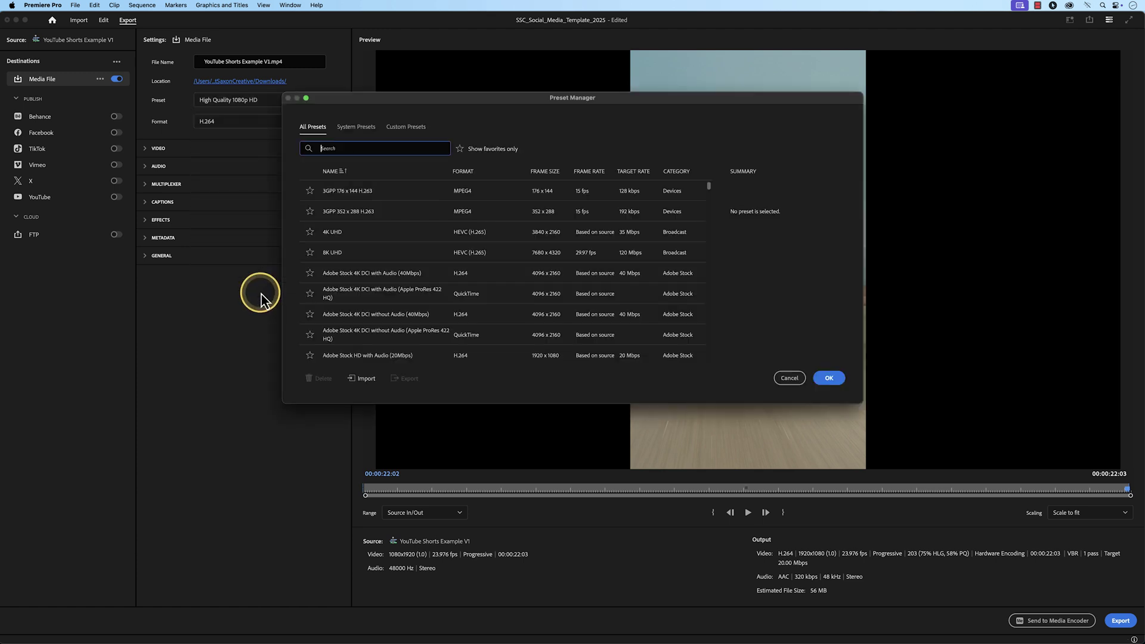
{"action": "left_click", "coordinate": [408, 130]}
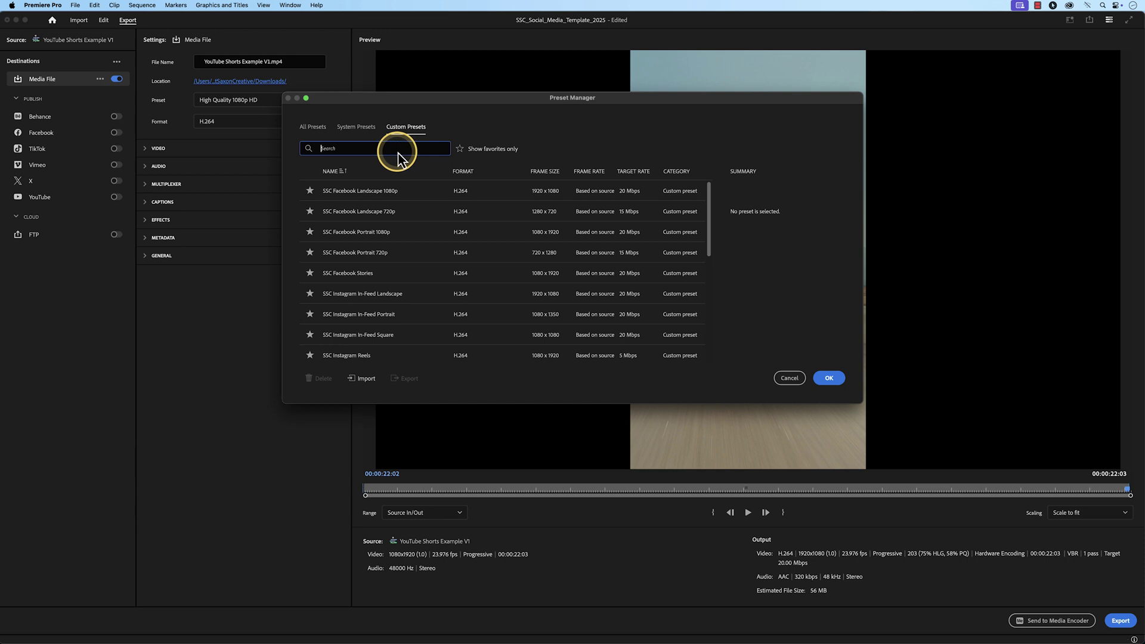
{"action": "type", "text": "SSC Y"}
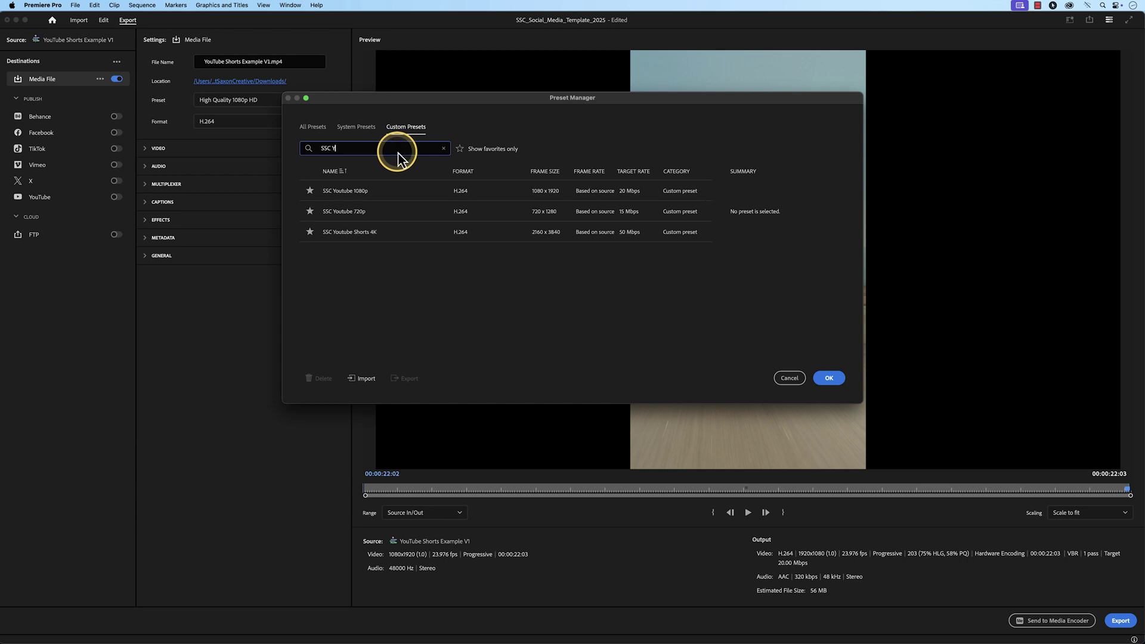
{"action": "type", "text": "outube"}
{"action": "left_click", "coordinate": [414, 197]}
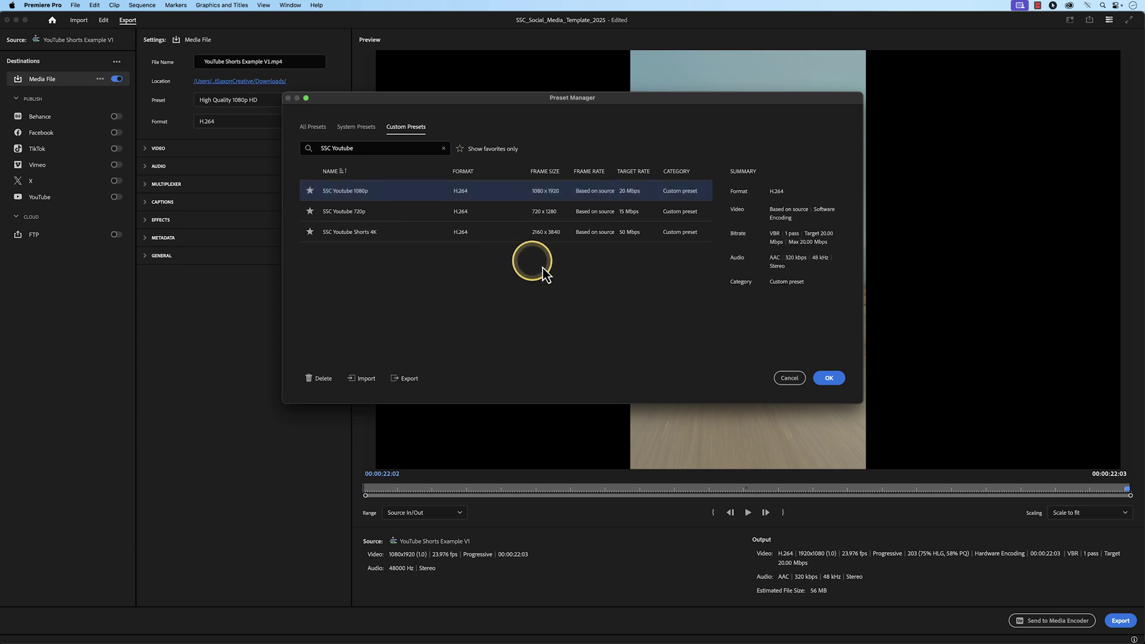
Step: Apply SSC Youtube 1080p, save to Downloads, export, and reveal the MP4 in Finder
{"action": "left_click", "coordinate": [837, 384]}
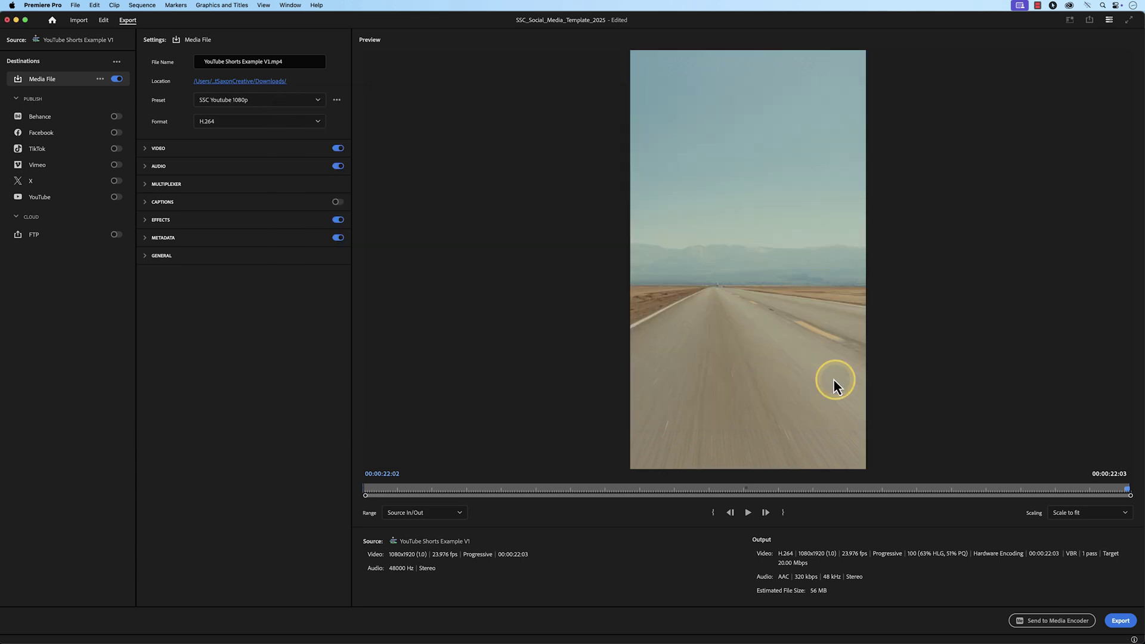
{"action": "left_click", "coordinate": [267, 82]}
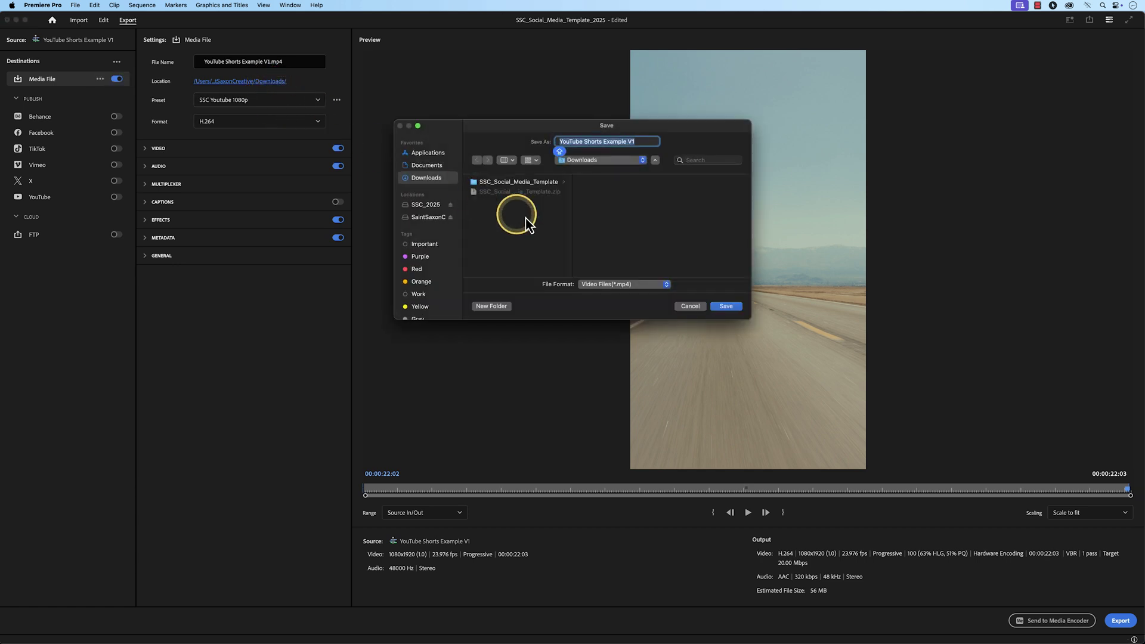
{"action": "left_click", "coordinate": [725, 306]}
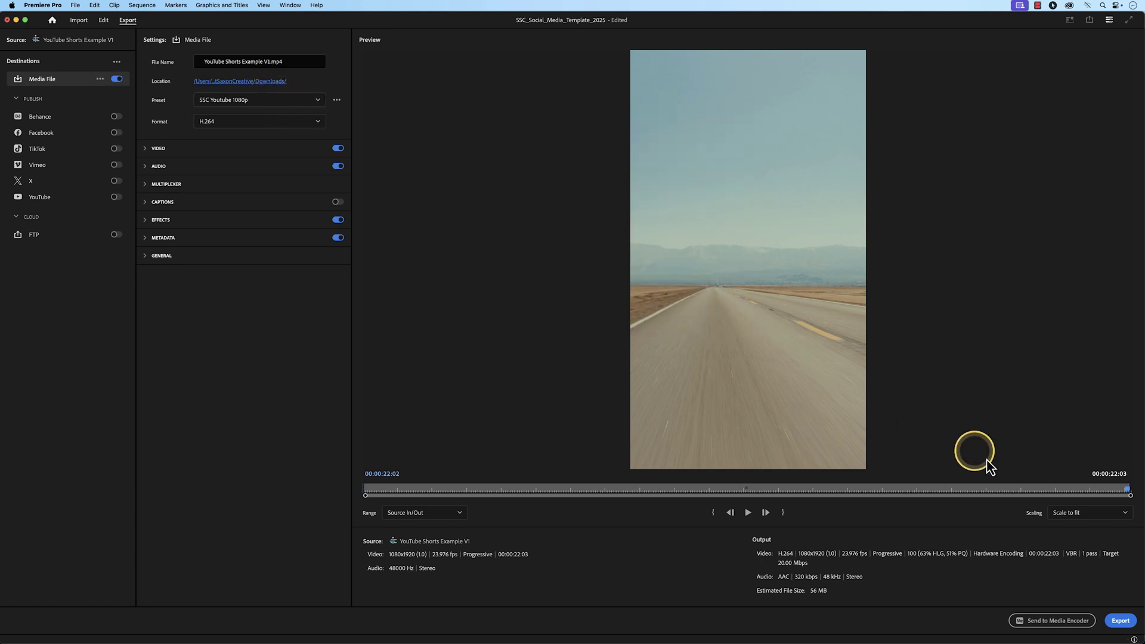
{"action": "left_click", "coordinate": [1120, 620]}
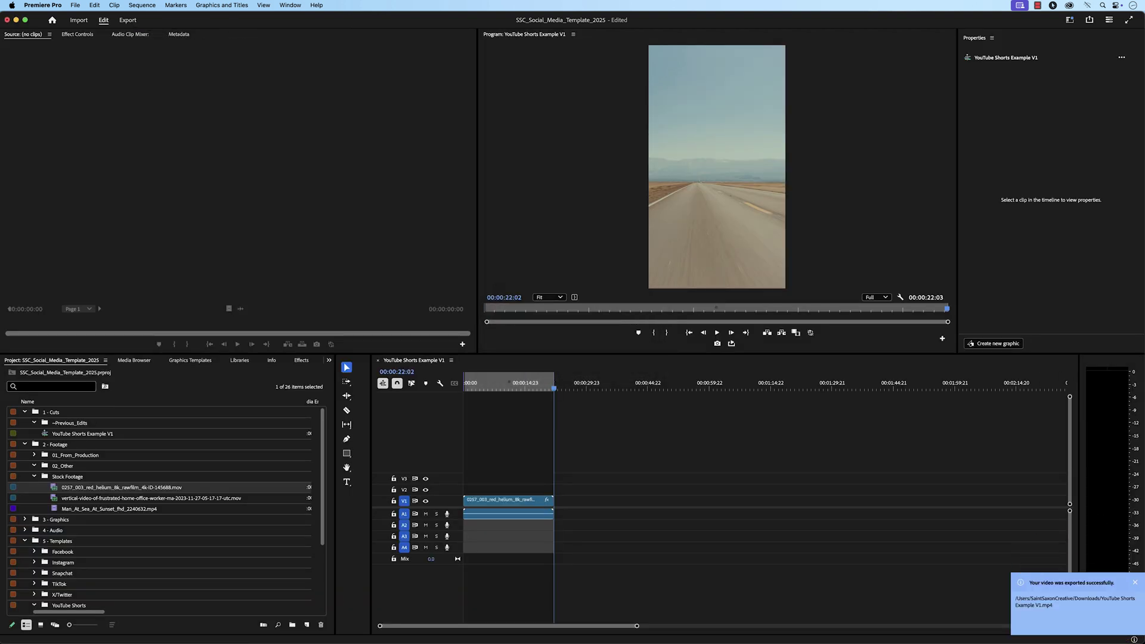
{"action": "left_click", "coordinate": [303, 181]}
Step: Quick Look the 1080x1920 YouTube Shorts Example V1.mp4 in Downloads
{"action": "key", "text": "space"}
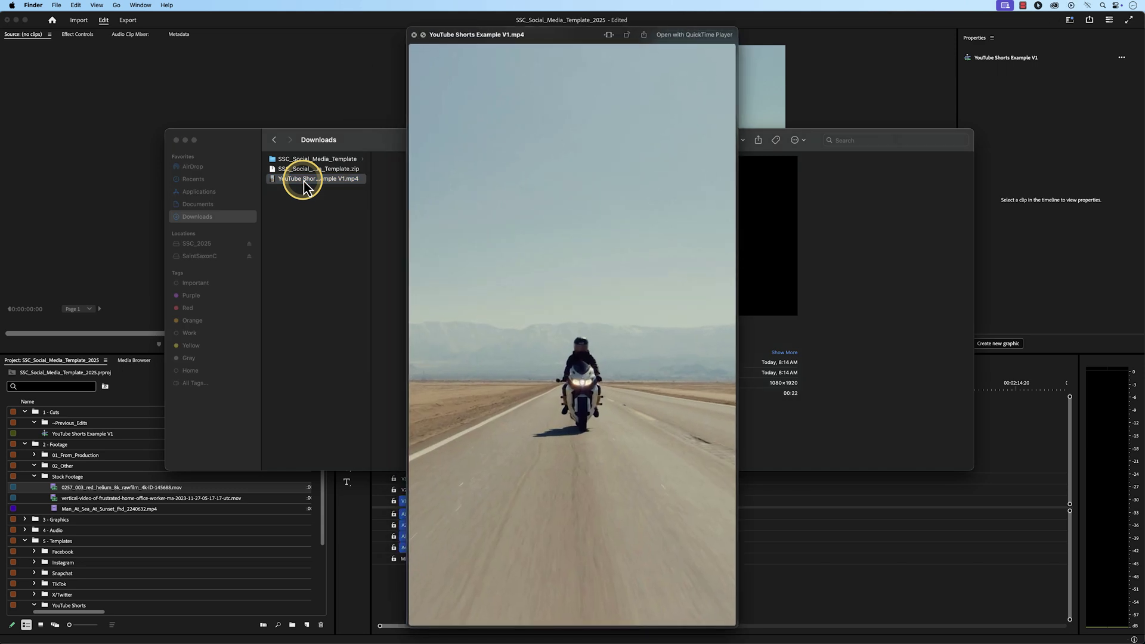